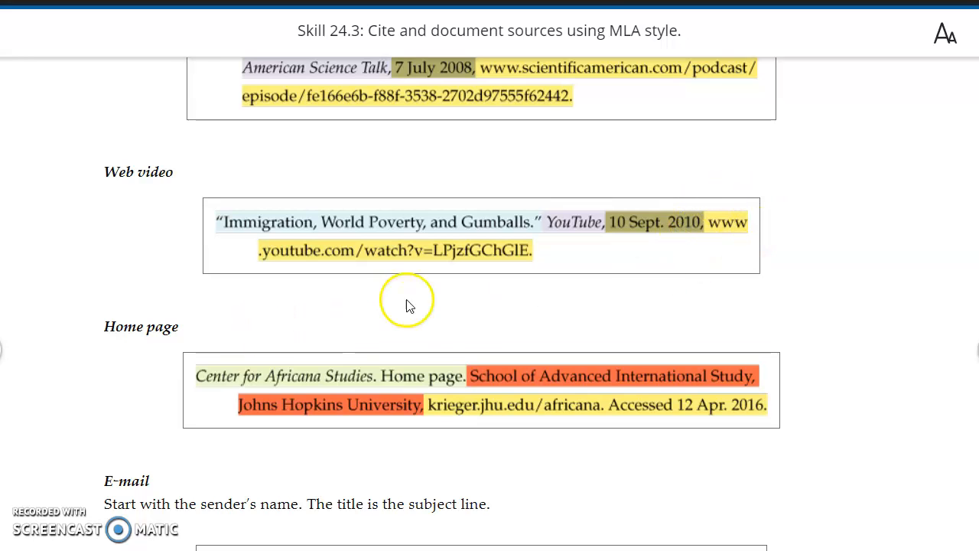
Check the video page and complete the YouTube entry's date as 28 Mar. 2016, in the Works Cited list.
{"action": "mouse_move", "coordinate": [295, 549]}
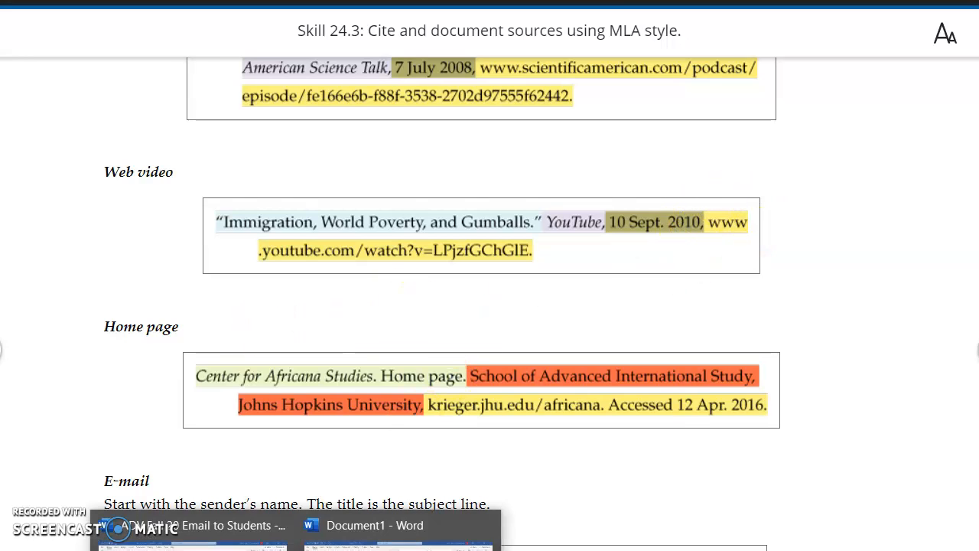
{"action": "left_click", "coordinate": [398, 537]}
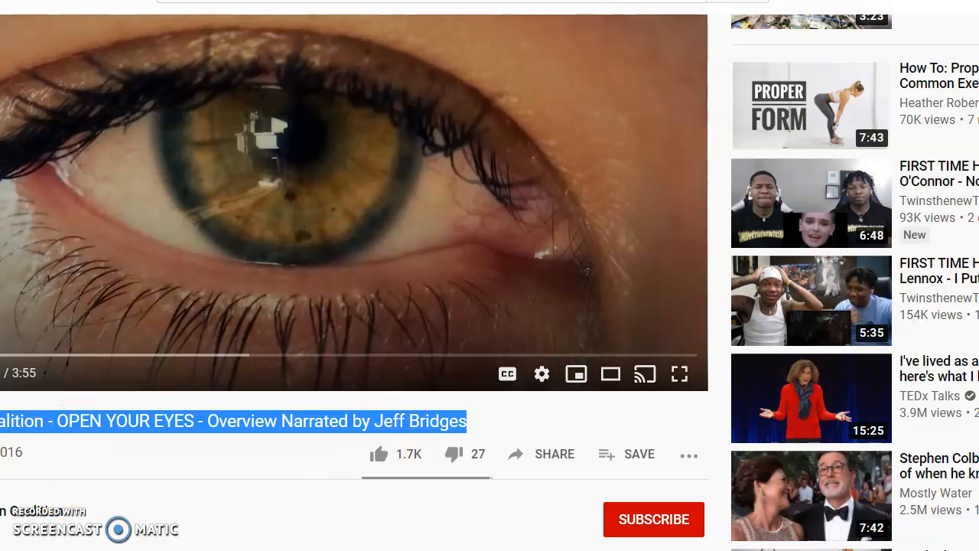
{"action": "left_click", "coordinate": [296, 550]}
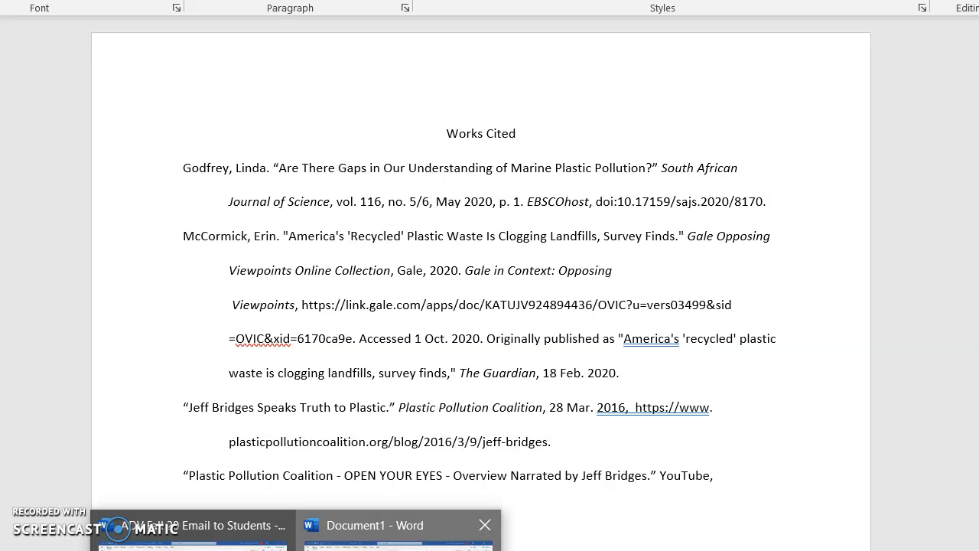
{"action": "left_click", "coordinate": [413, 548]}
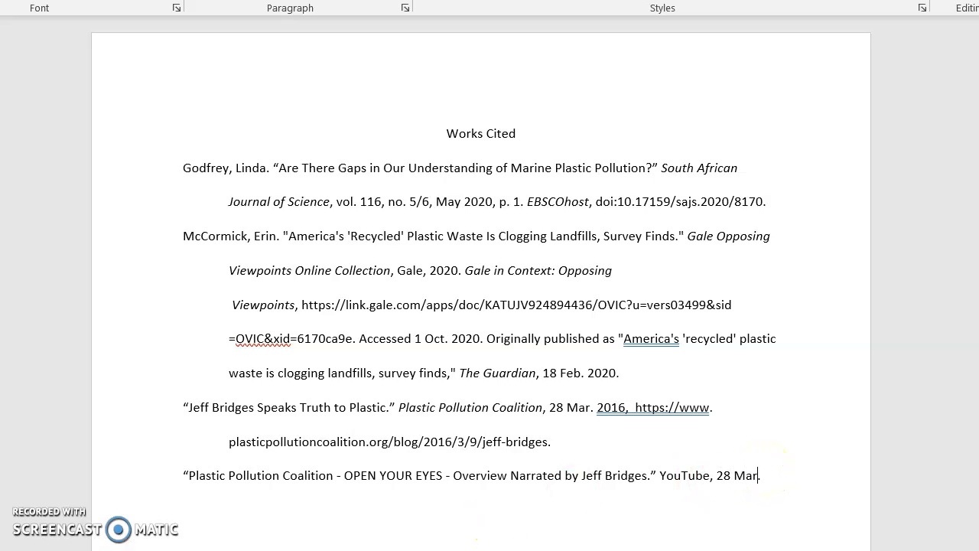
{"action": "type", "text": "16,"}
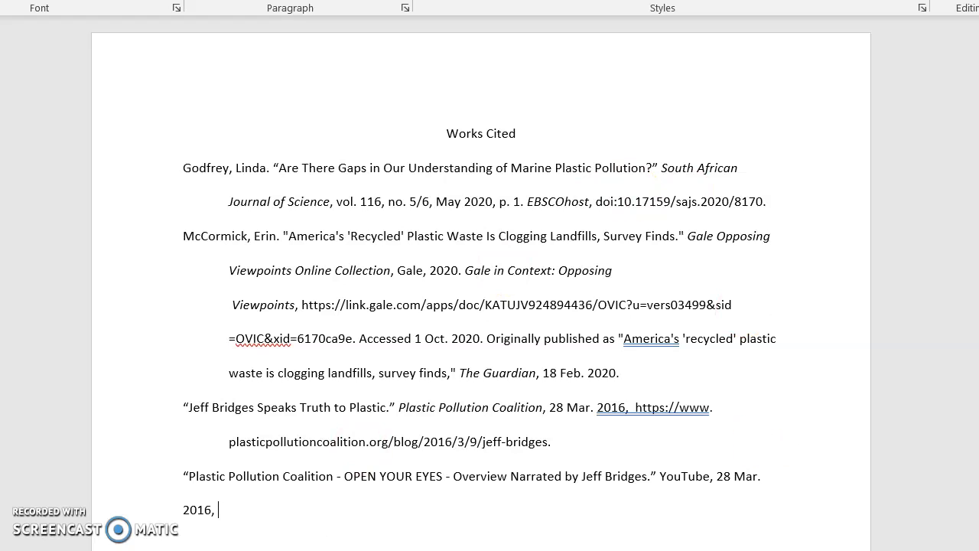
Copy the video's short share link from YouTube's Share dialog and return to the document.
{"action": "key", "text": "alt+Tab"}
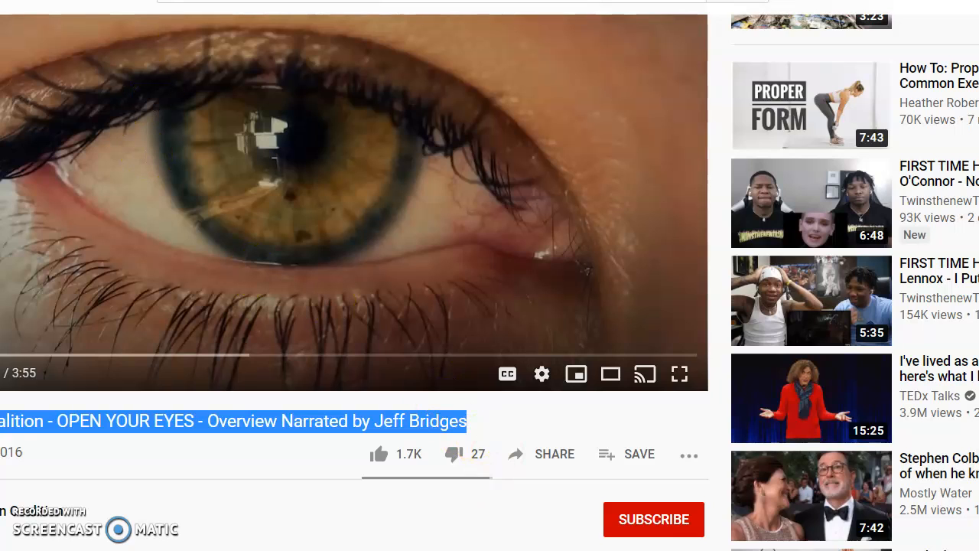
{"action": "left_click", "coordinate": [555, 456]}
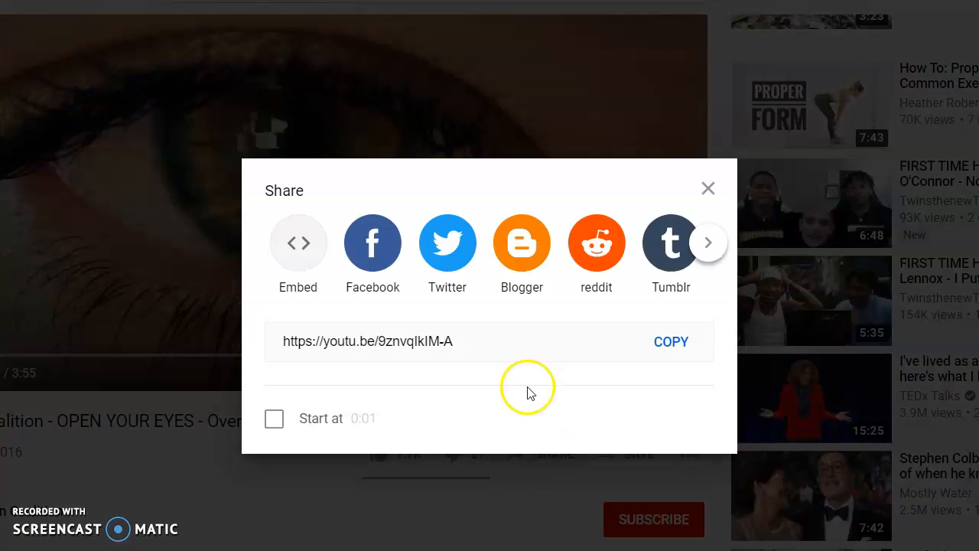
{"action": "left_click", "coordinate": [666, 342]}
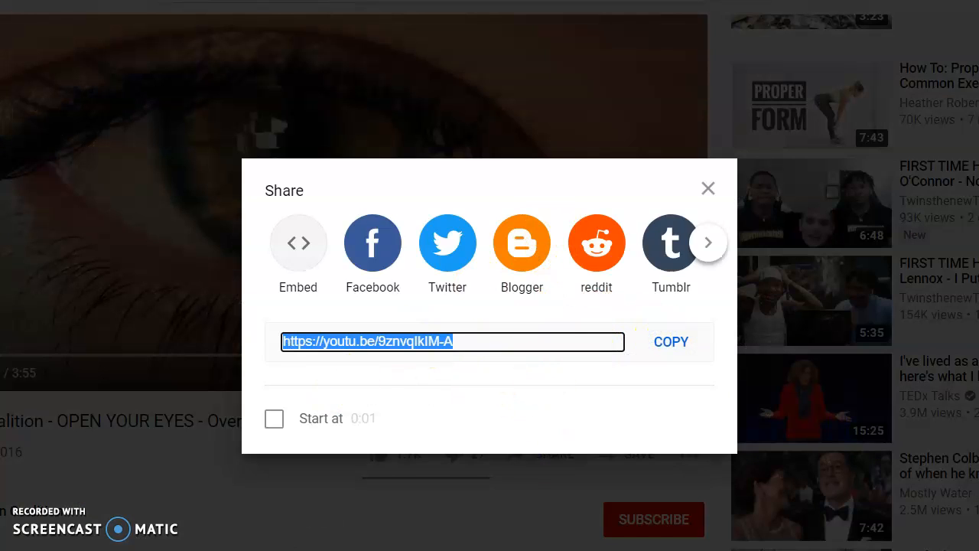
{"action": "left_click", "coordinate": [295, 550]}
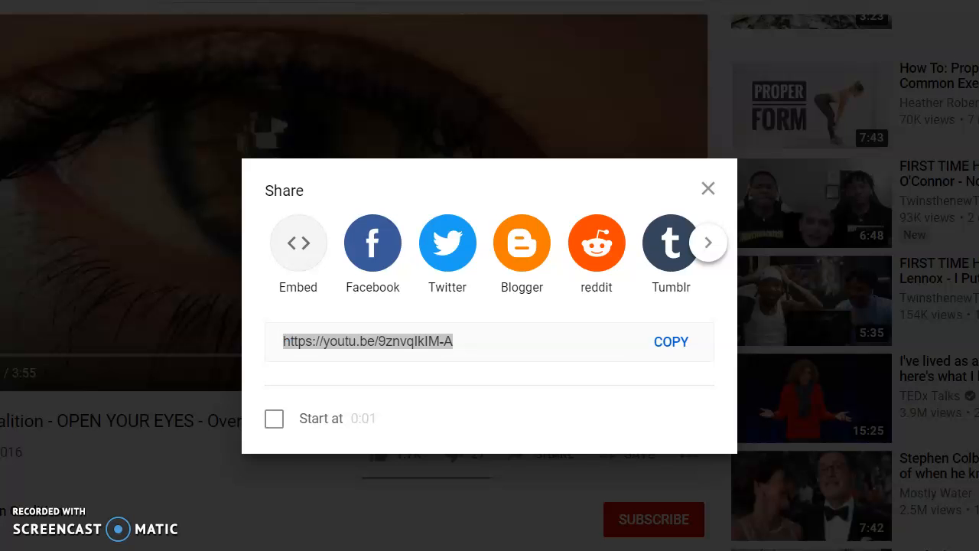
{"action": "left_click", "coordinate": [398, 540]}
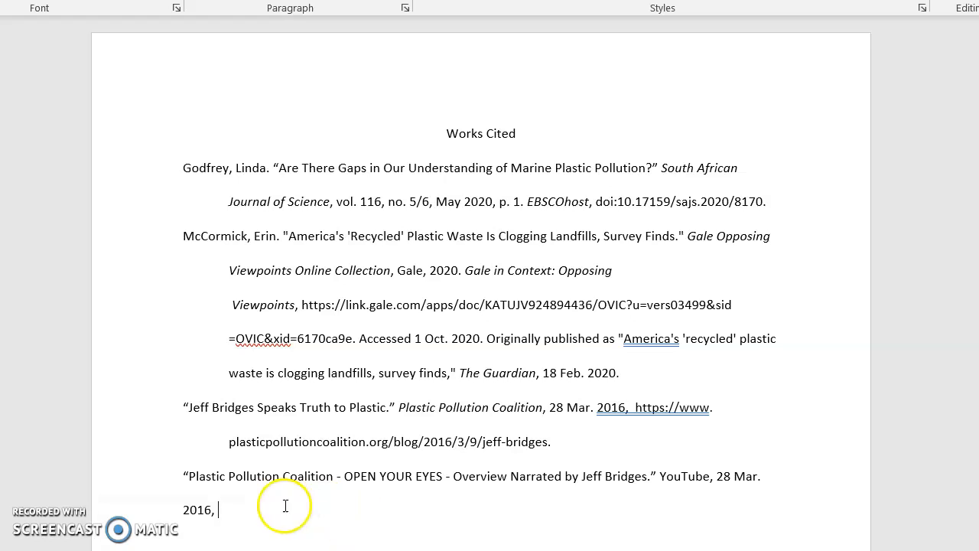
Paste the link as text only after the date and end the entry with a period.
{"action": "right_click", "coordinate": [222, 509]}
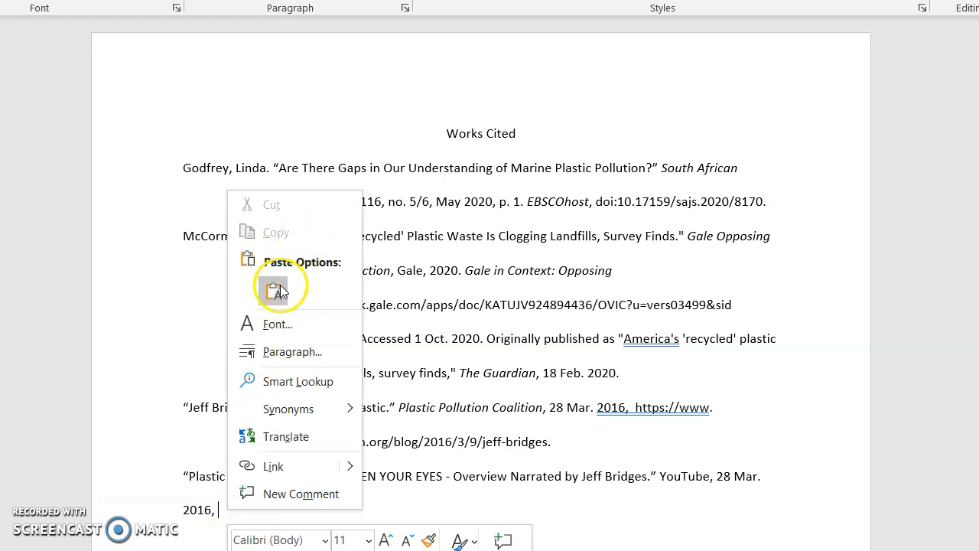
{"action": "left_click", "coordinate": [274, 290]}
{"action": "left_click", "coordinate": [467, 533]}
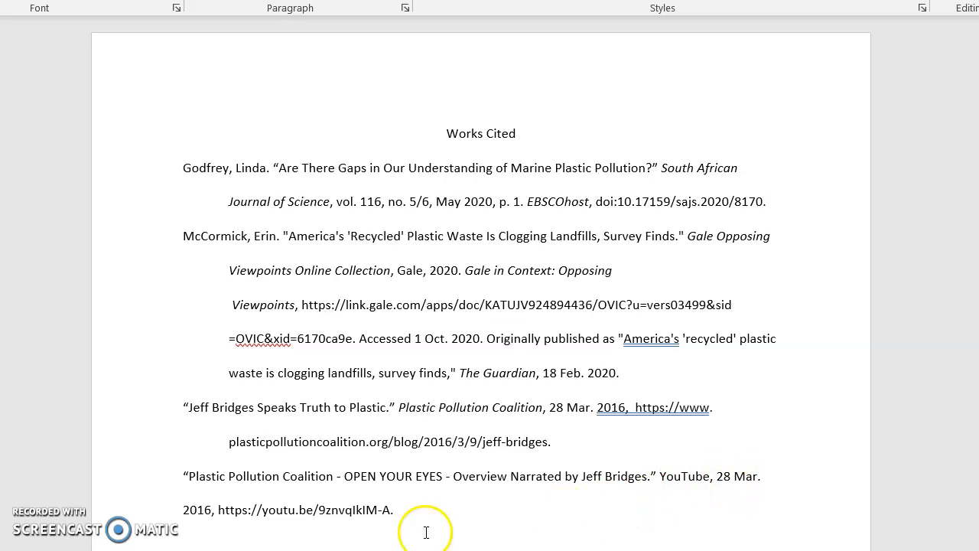
Italicize the container name YouTube in the new entry.
{"action": "left_click_drag", "start_coordinate": [660, 475], "coordinate": [710, 473]}
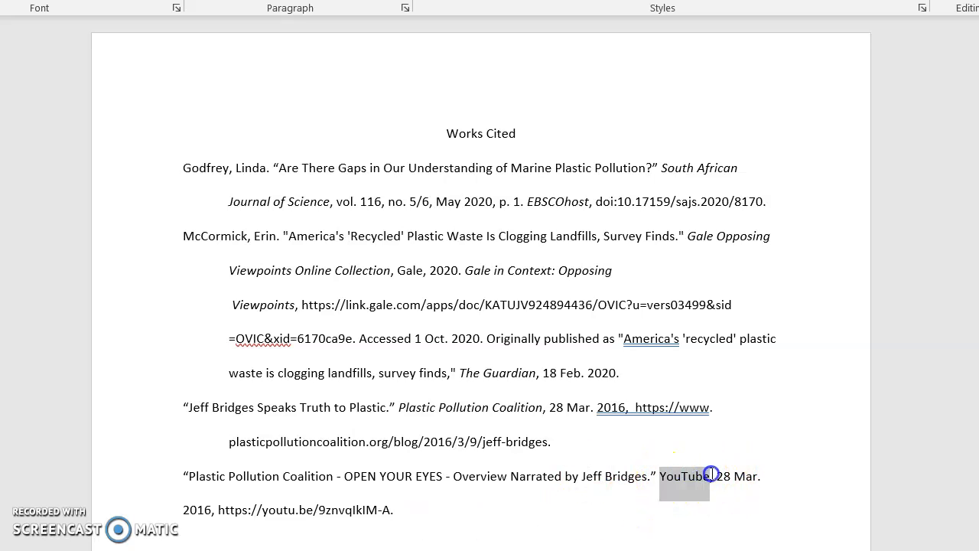
{"action": "left_click", "coordinate": [746, 437]}
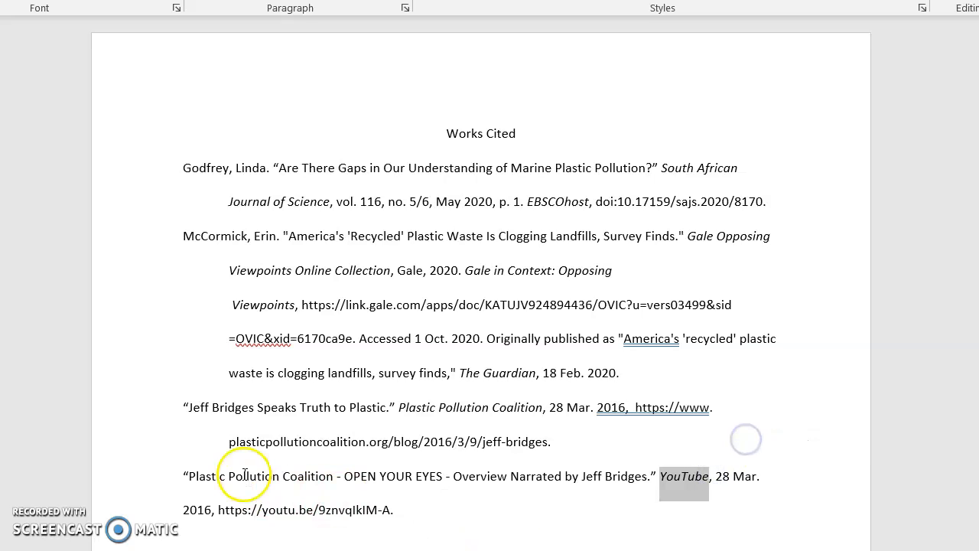
Delete "Plastic Pollution Coalition - " from the start of the video title.
{"action": "left_click", "coordinate": [188, 476]}
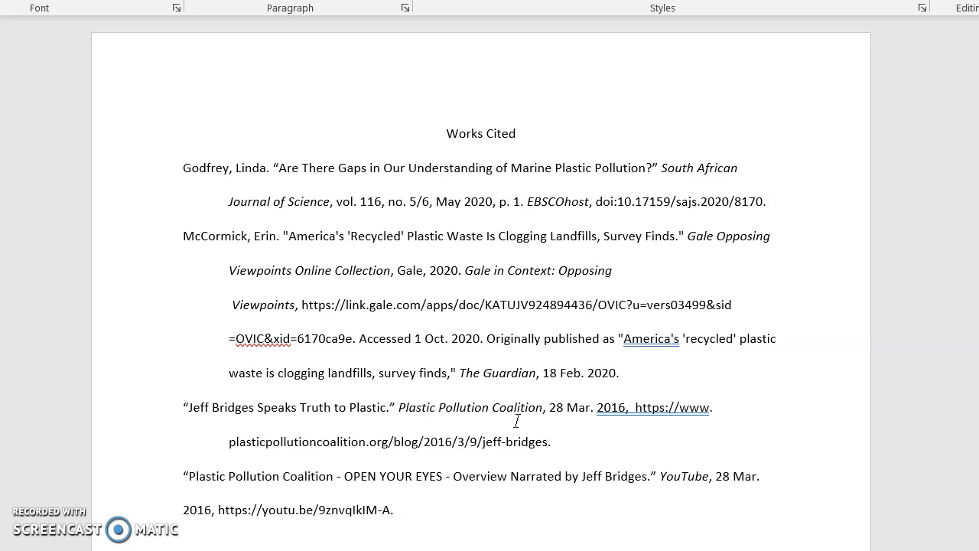
{"action": "key", "text": "Delete"}
{"action": "key", "text": "Delete"}
{"action": "key", "text": "Delete"}
{"action": "key", "text": "Delete"}
{"action": "key", "text": "Delete"}
{"action": "key", "text": "Delete"}
{"action": "key", "text": "Delete"}
{"action": "key", "text": "Delete"}
{"action": "key", "text": "Delete"}
{"action": "key", "text": "Delete"}
{"action": "key", "text": "Delete"}
{"action": "key", "text": "Delete"}
{"action": "key", "text": "Delete"}
{"action": "key", "text": "Delete"}
{"action": "key", "text": "Delete"}
{"action": "key", "text": "Delete"}
{"action": "key", "text": "Delete"}
{"action": "key", "text": "Delete"}
{"action": "key", "text": "Delete"}
{"action": "key", "text": "Delete"}
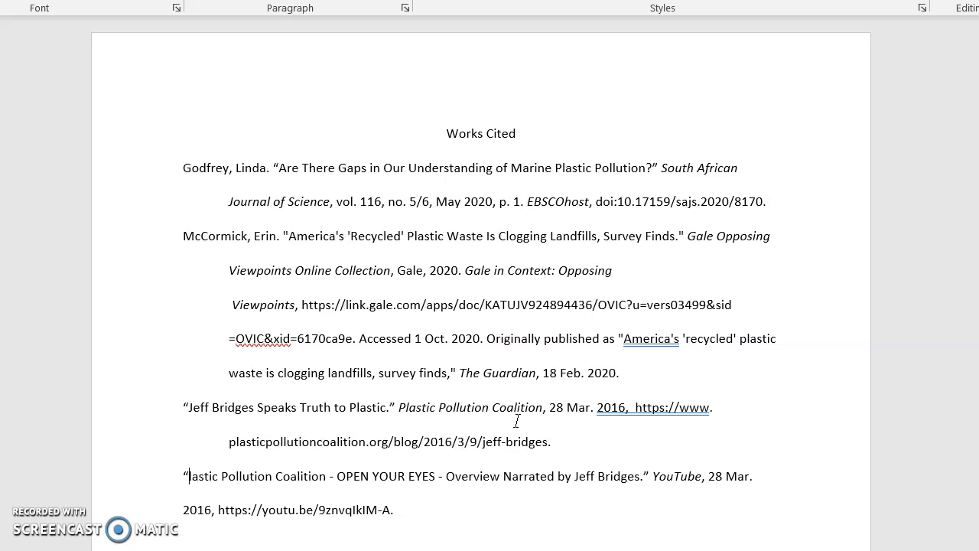
{"action": "key", "text": "Delete"}
{"action": "key", "text": "Delete"}
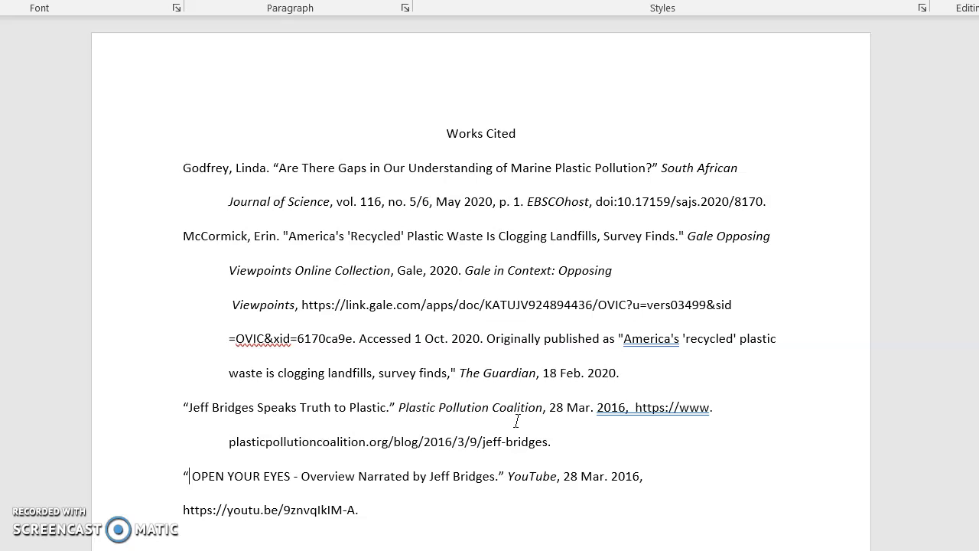
{"action": "key", "text": "Delete"}
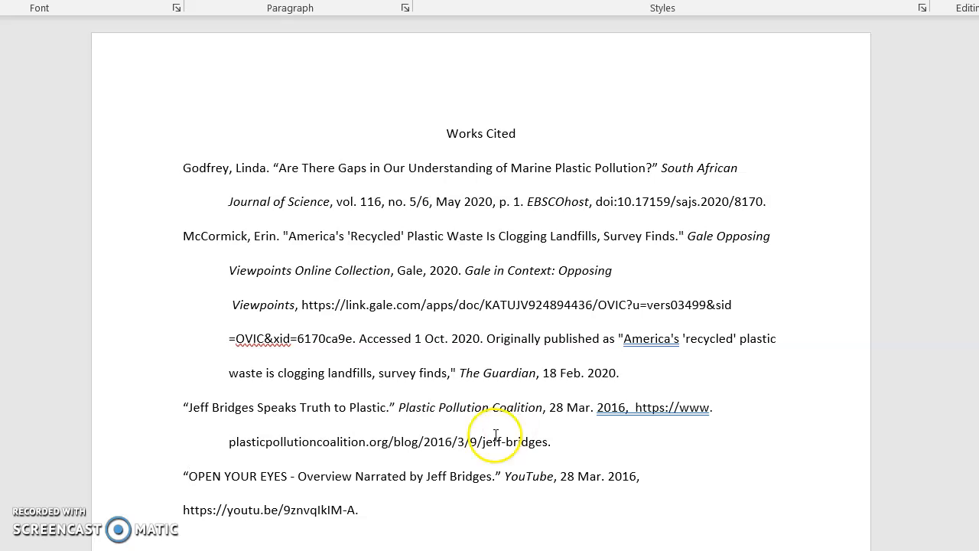
Add a period after OPEN YOUR EYES and delete "- Overview Narrated by Jeff Bridges" from the title.
{"action": "left_click", "coordinate": [287, 476]}
{"action": "type", "text": "."}
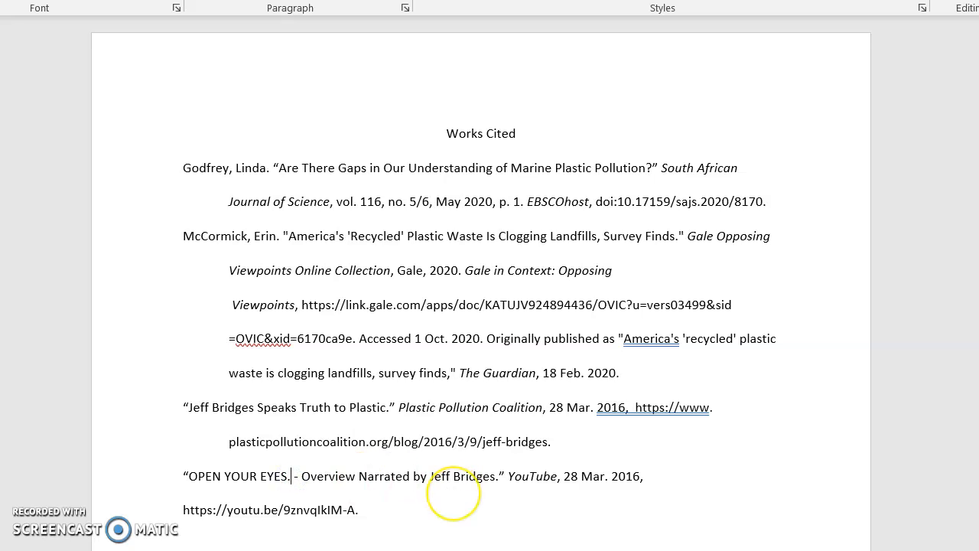
{"action": "key", "text": "Delete"}
{"action": "key", "text": "Delete"}
{"action": "key", "text": "Delete"}
{"action": "key", "text": "Delete"}
{"action": "key", "text": "Delete"}
{"action": "key", "text": "Delete"}
{"action": "key", "text": "Delete"}
{"action": "key", "text": "Delete"}
{"action": "key", "text": "Delete"}
{"action": "key", "text": "Delete"}
{"action": "key", "text": "Delete"}
{"action": "key", "text": "Delete"}
{"action": "key", "text": "Delete"}
{"action": "key", "text": "Delete"}
{"action": "key", "text": "Delete"}
{"action": "key", "text": "Delete"}
{"action": "key", "text": "Delete"}
{"action": "key", "text": "Delete"}
{"action": "key", "text": "Delete"}
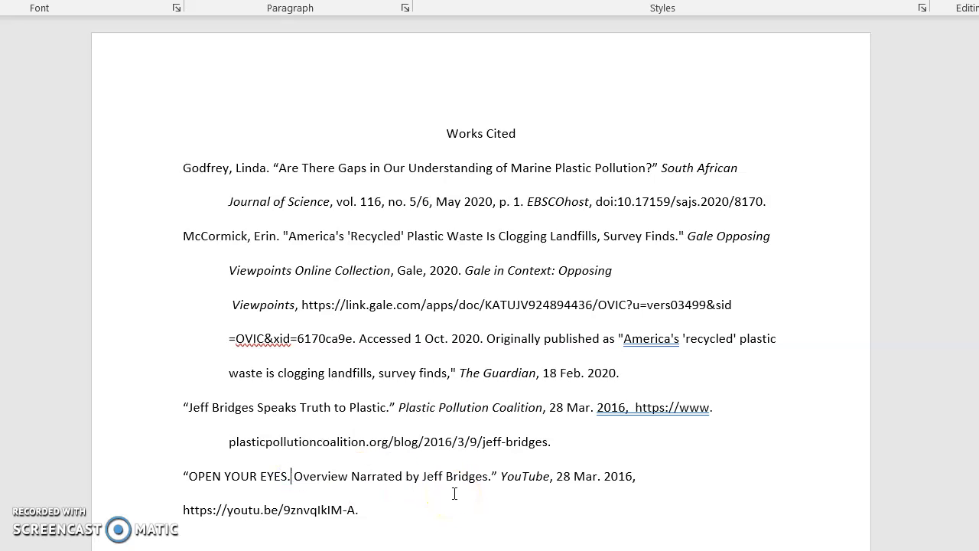
{"action": "key", "text": "Delete"}
{"action": "key", "text": "Delete"}
{"action": "key", "text": "Delete"}
{"action": "key", "text": "Delete"}
{"action": "key", "text": "Delete"}
{"action": "key", "text": "Delete"}
{"action": "key", "text": "Delete"}
{"action": "key", "text": "Delete"}
{"action": "key", "text": "Delete"}
{"action": "key", "text": "Delete"}
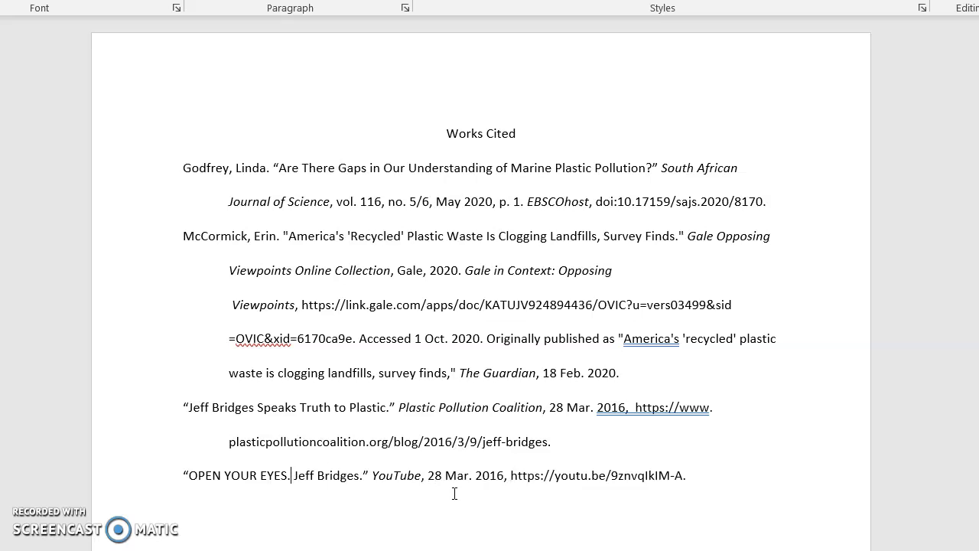
{"action": "key", "text": "Delete"}
{"action": "key", "text": "Delete"}
{"action": "key", "text": "Delete"}
{"action": "key", "text": "Delete"}
{"action": "key", "text": "Delete"}
{"action": "key", "text": "Delete"}
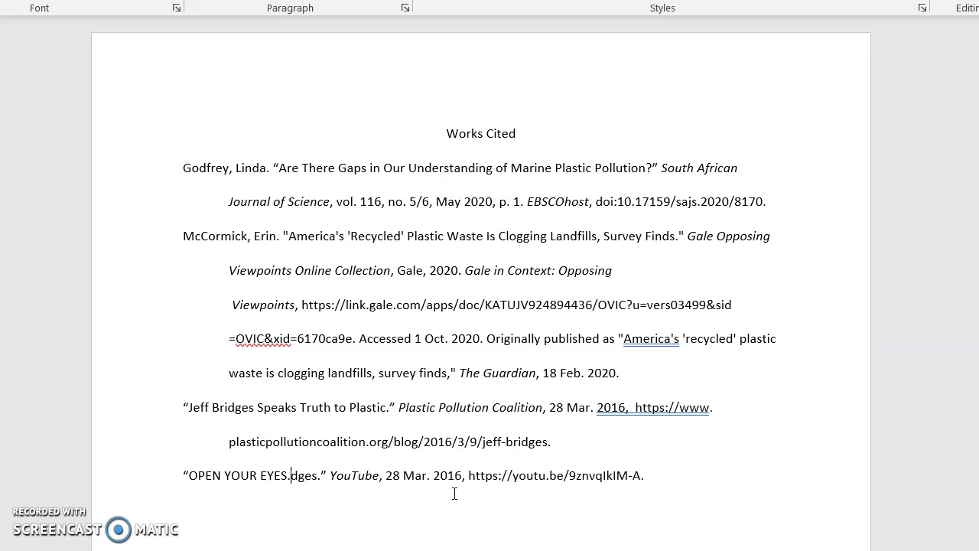
{"action": "key", "text": "Delete"}
{"action": "key", "text": "Delete"}
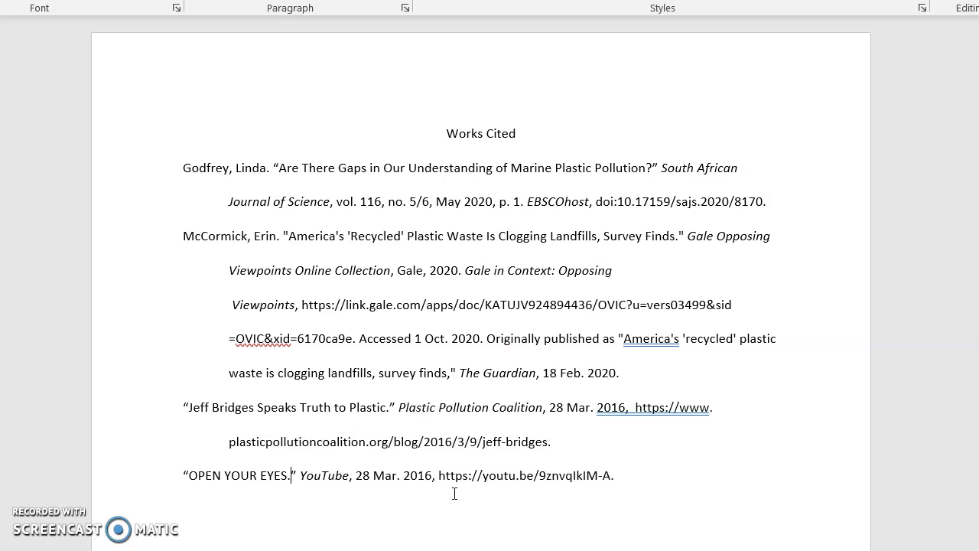
Change the title OPEN YOUR EYES to Capitalize Each Word case.
{"action": "left_click", "coordinate": [462, 476]}
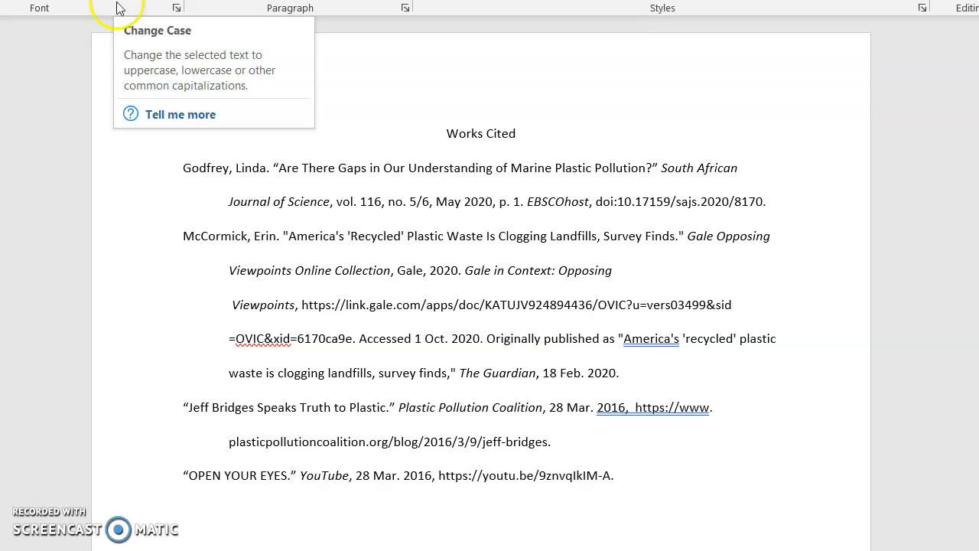
{"action": "left_click_drag", "start_coordinate": [189, 475], "coordinate": [274, 477]}
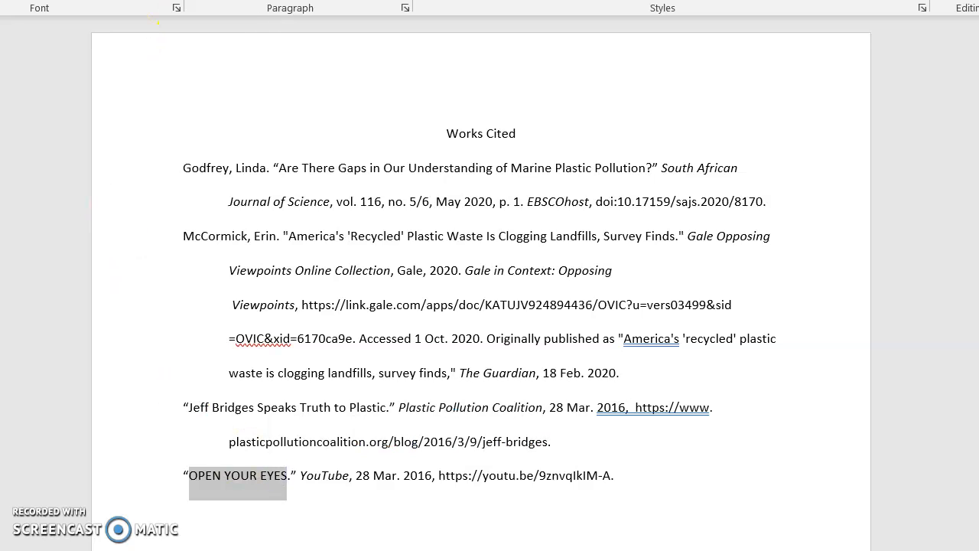
{"action": "left_click", "coordinate": [157, 22]}
{"action": "left_click", "coordinate": [162, 53]}
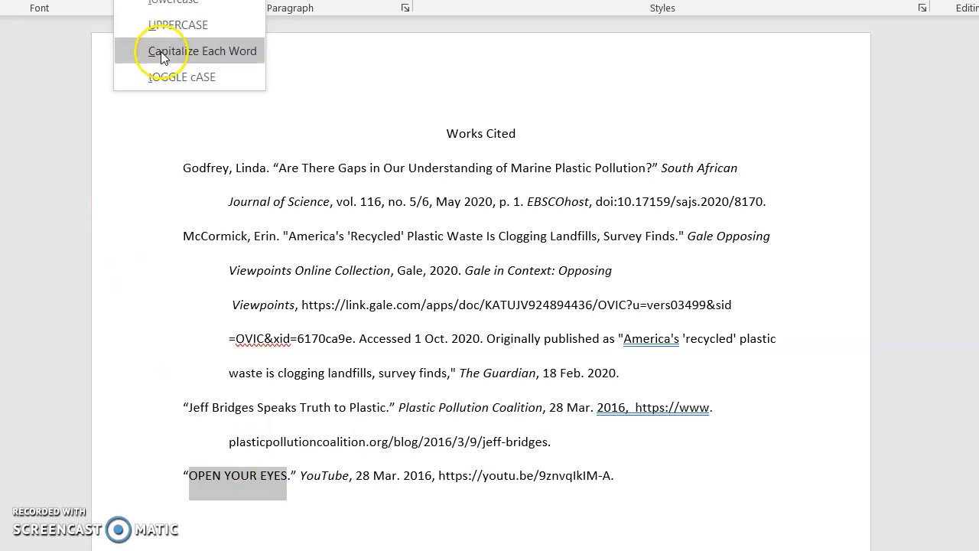
{"action": "left_click", "coordinate": [383, 435]}
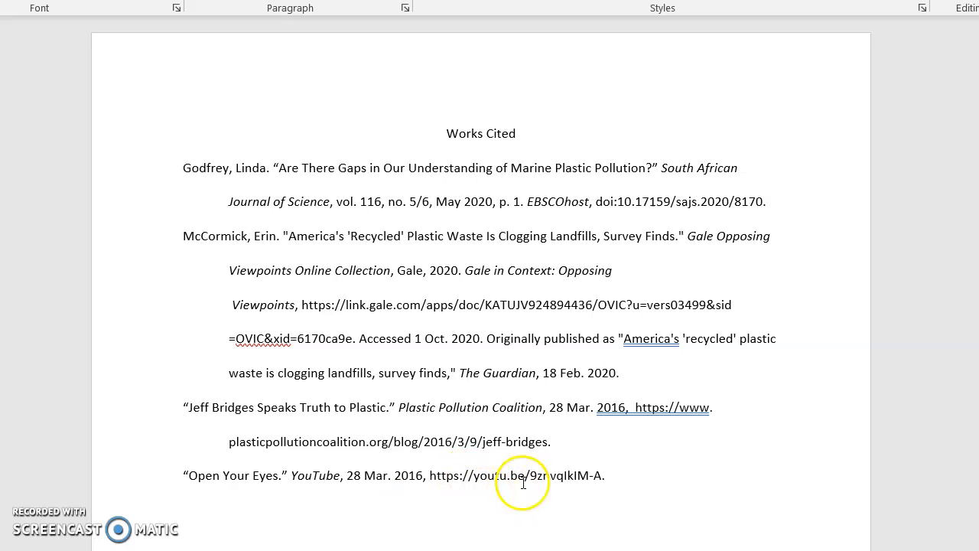
Remove the hyperlink from the YouTube URL at the end of the entry.
{"action": "left_click", "coordinate": [612, 476]}
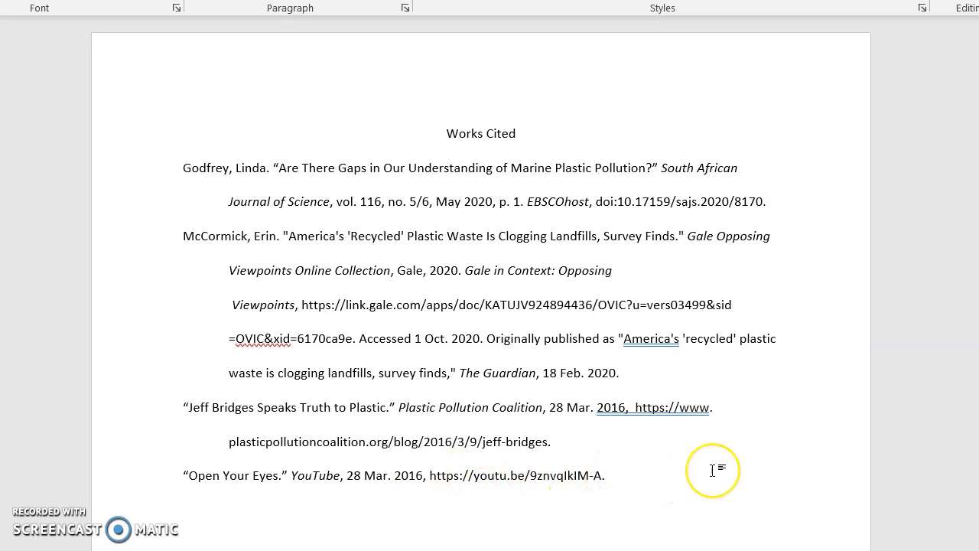
{"action": "key", "text": "Return"}
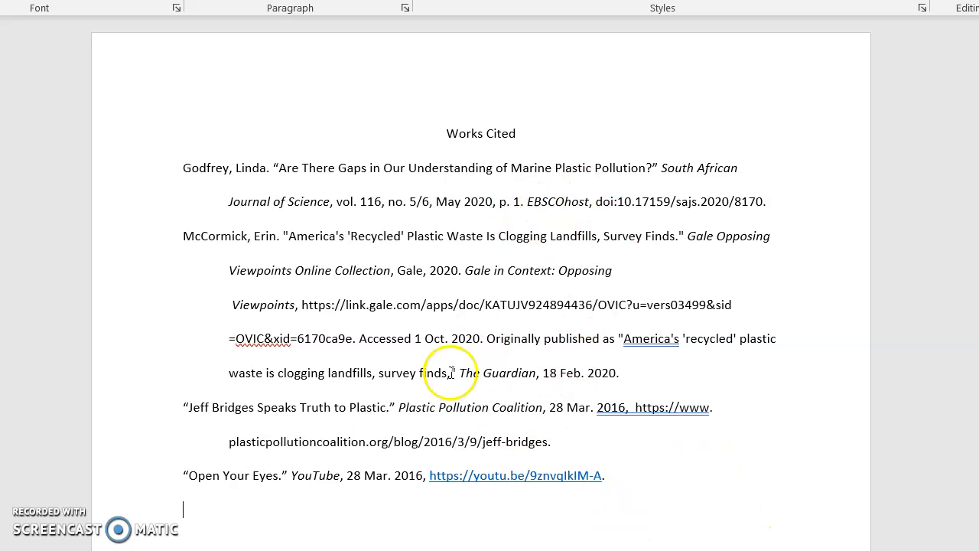
{"action": "left_click", "coordinate": [488, 475]}
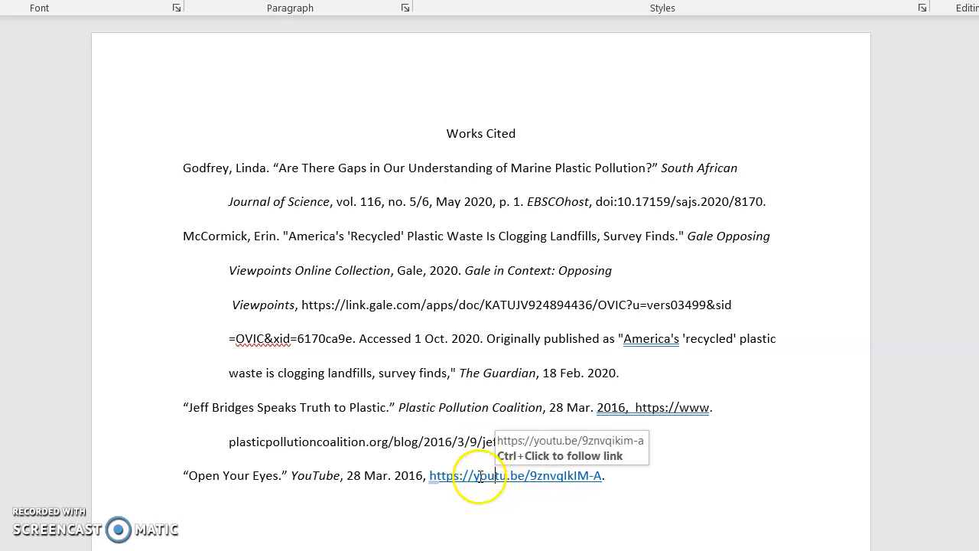
{"action": "left_click", "coordinate": [487, 475]}
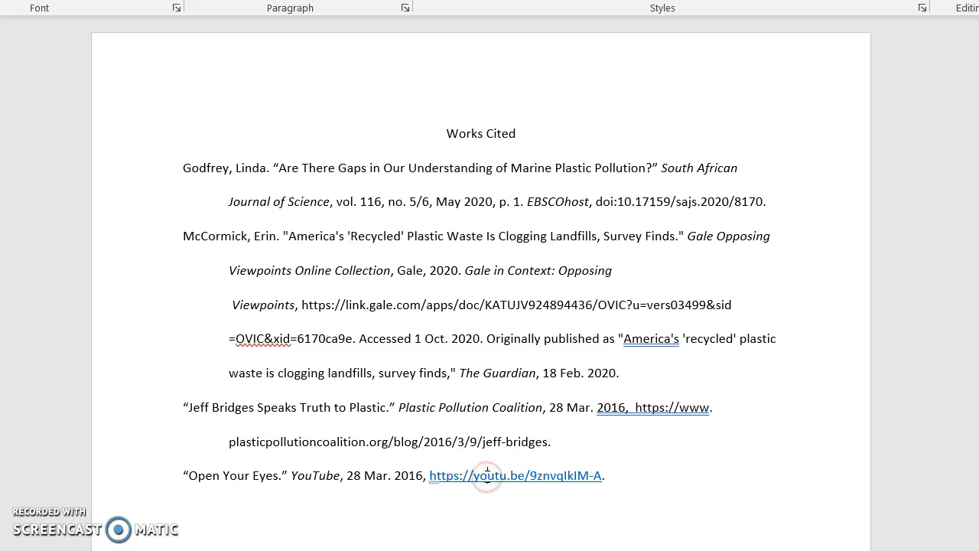
{"action": "right_click", "coordinate": [490, 475]}
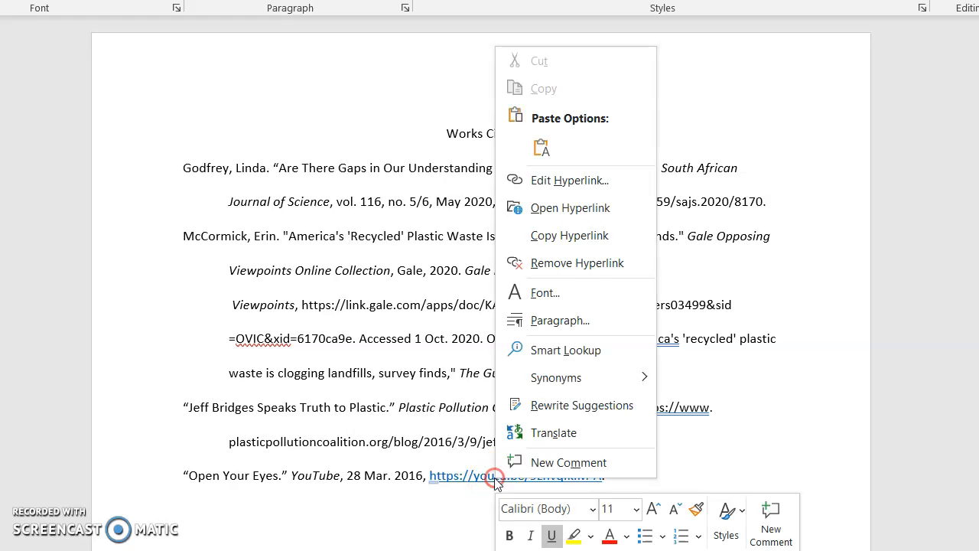
{"action": "left_click", "coordinate": [552, 263]}
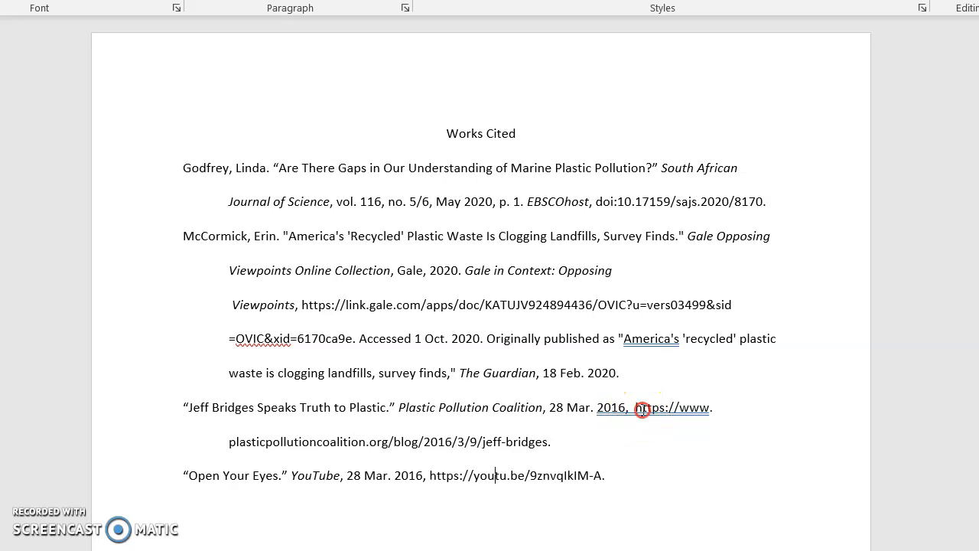
Accept the grammar fix removing the extra space before the URL in the Jeff Bridges entry.
{"action": "right_click", "coordinate": [642, 410]}
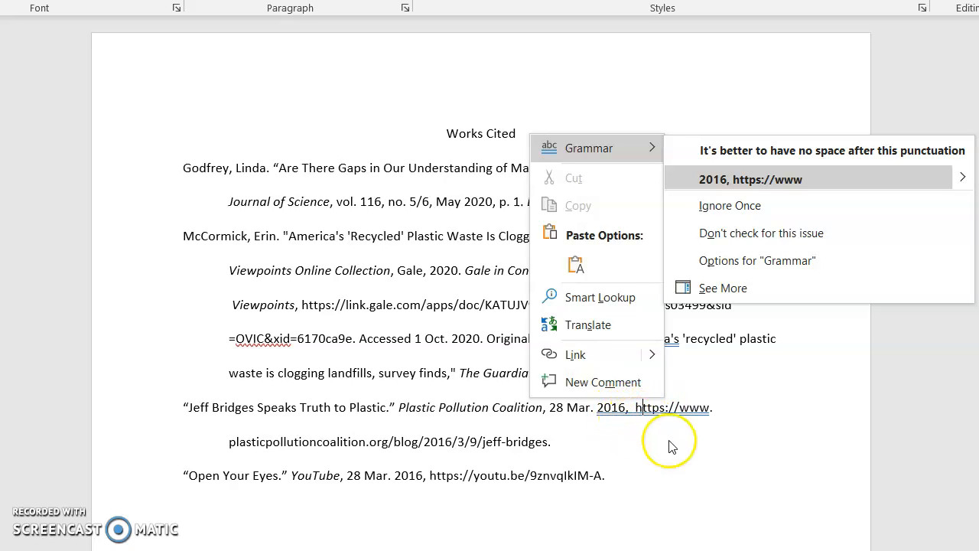
{"action": "left_click", "coordinate": [735, 181]}
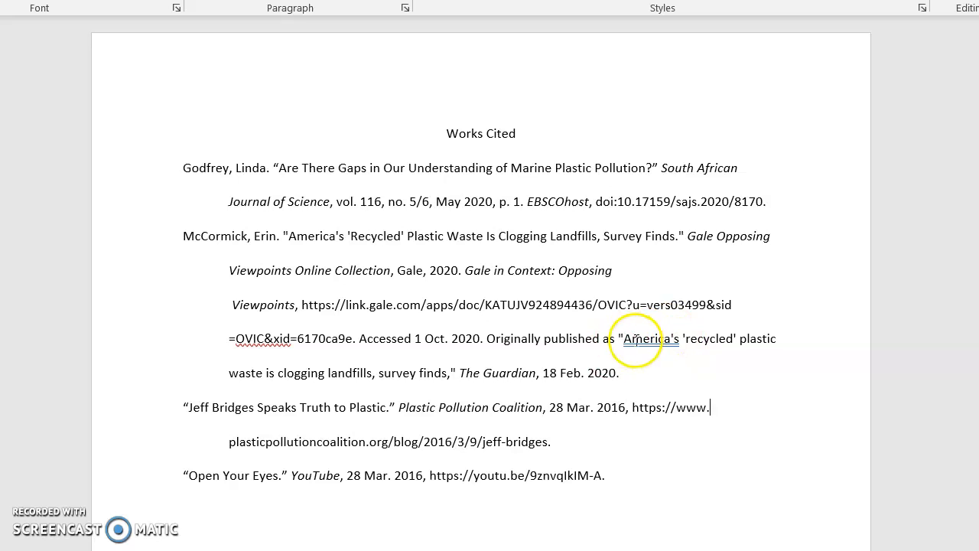
Ignore the grammar flag on America's in the McCormick entry.
{"action": "right_click", "coordinate": [651, 339]}
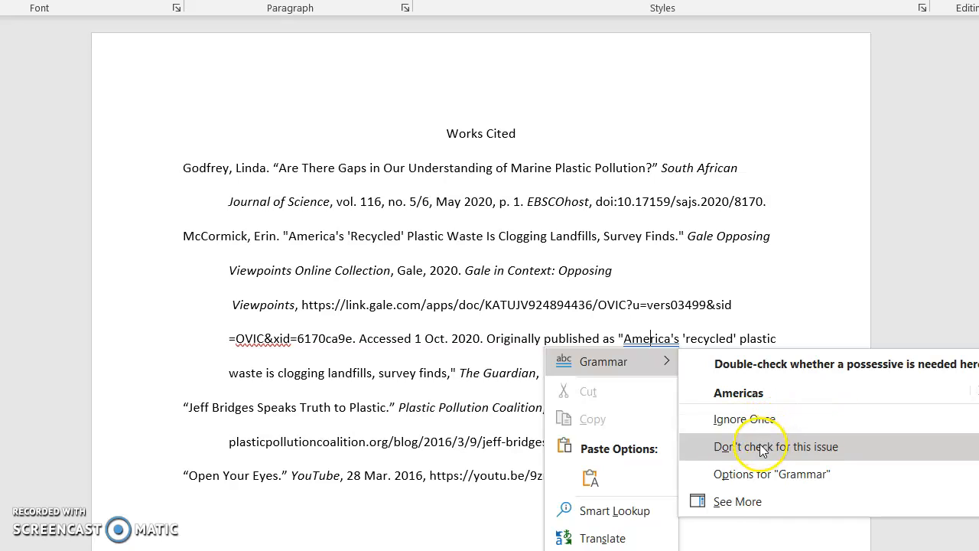
{"action": "left_click", "coordinate": [734, 419]}
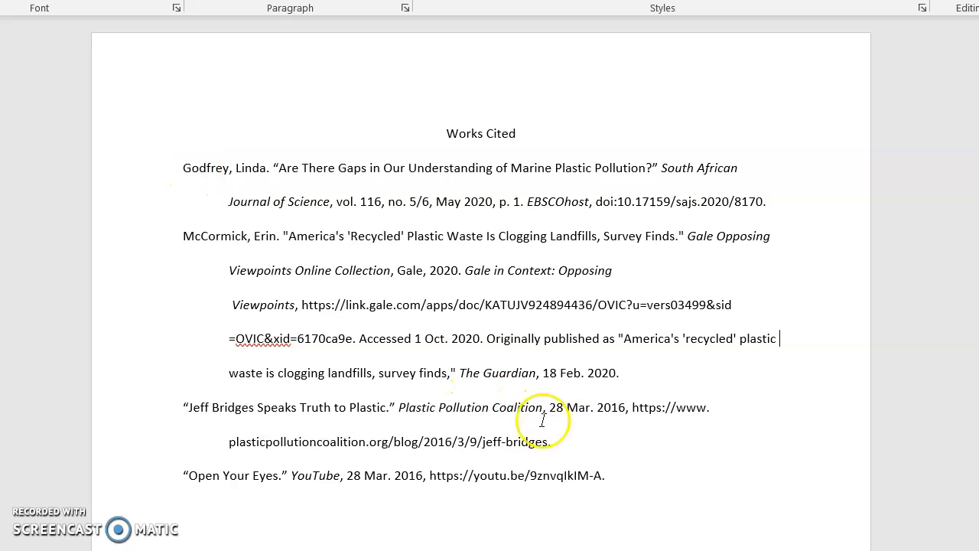
Cut the whole Jeff Bridges entry out of the list.
{"action": "left_click", "coordinate": [533, 442]}
{"action": "left_click_drag", "start_coordinate": [532, 443], "coordinate": [153, 423]}
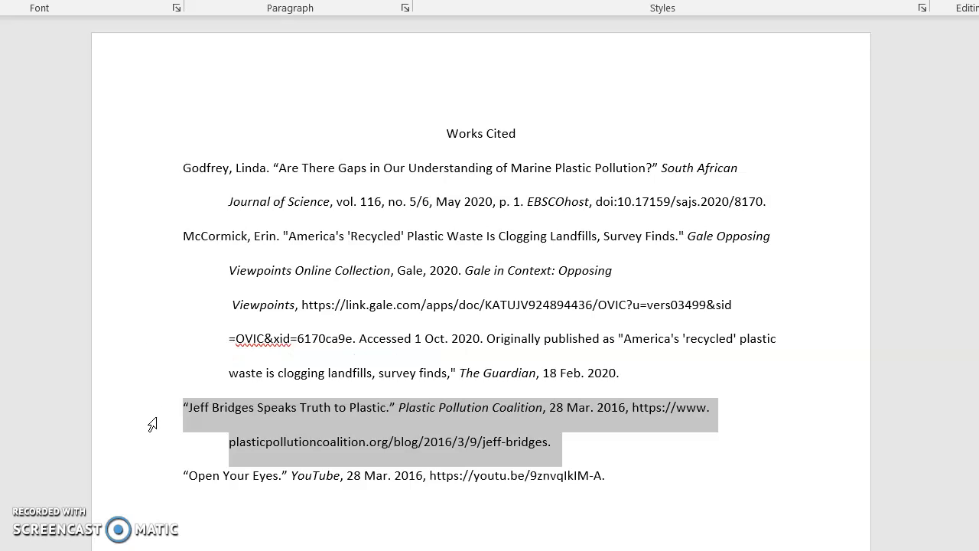
{"action": "key", "text": "Delete"}
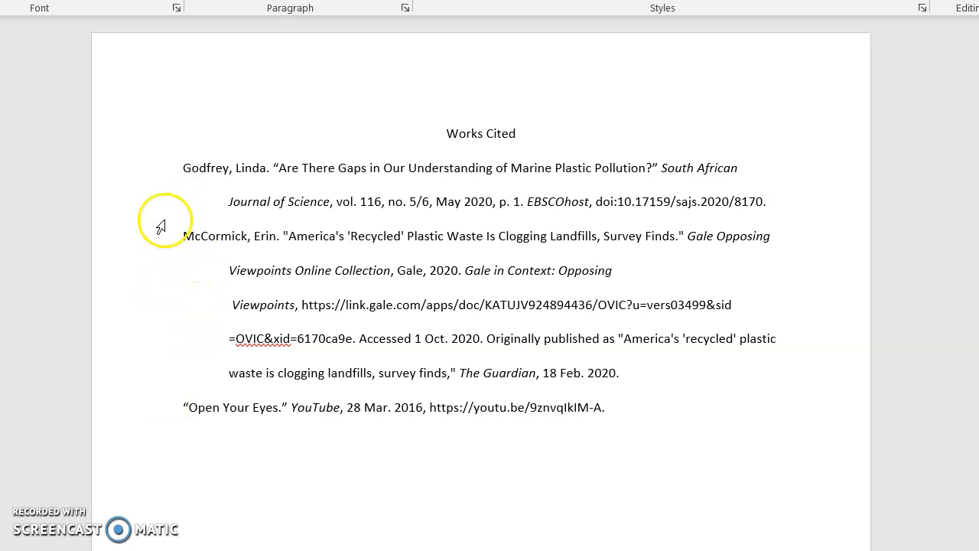
Paste the Jeff Bridges entry before the McCormick entry and undo the paste.
{"action": "left_click", "coordinate": [184, 234]}
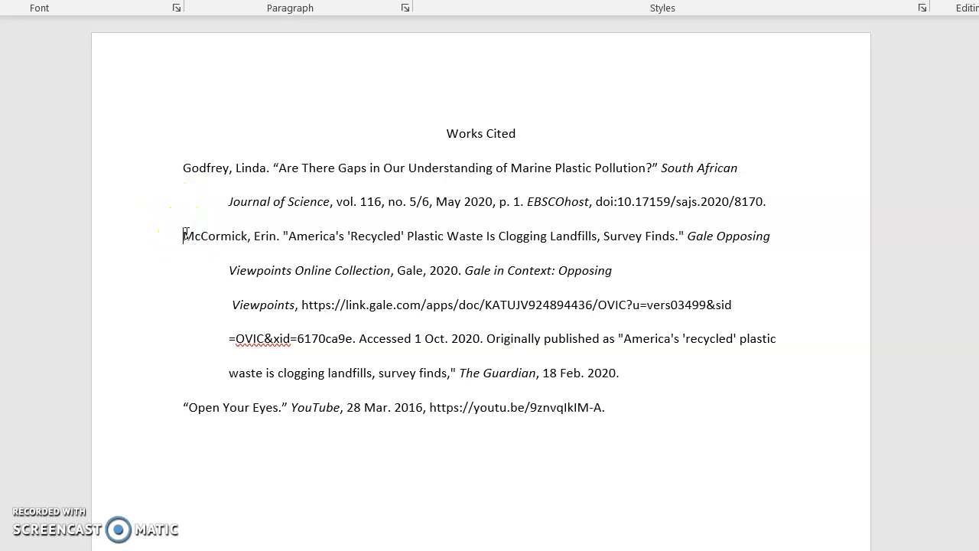
{"action": "right_click", "coordinate": [185, 234]}
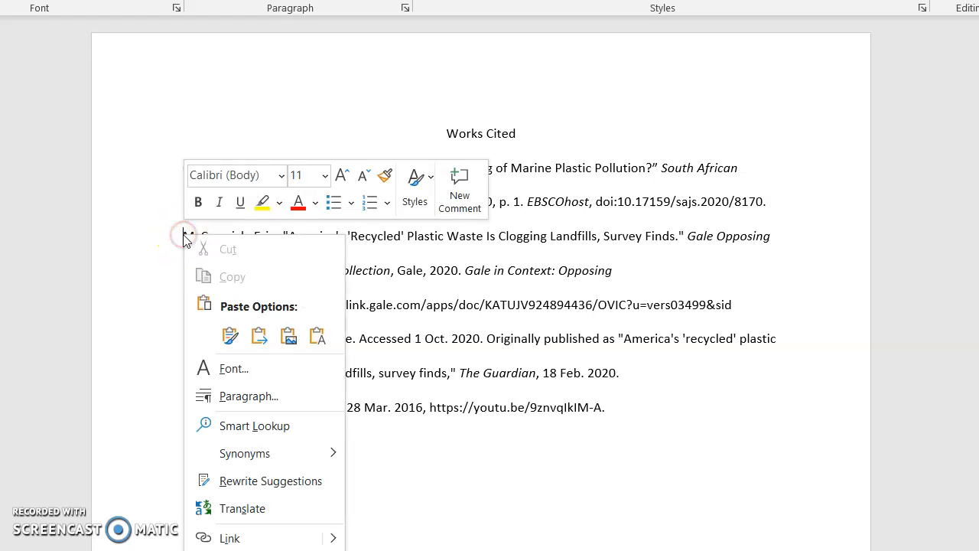
{"action": "left_click", "coordinate": [253, 336]}
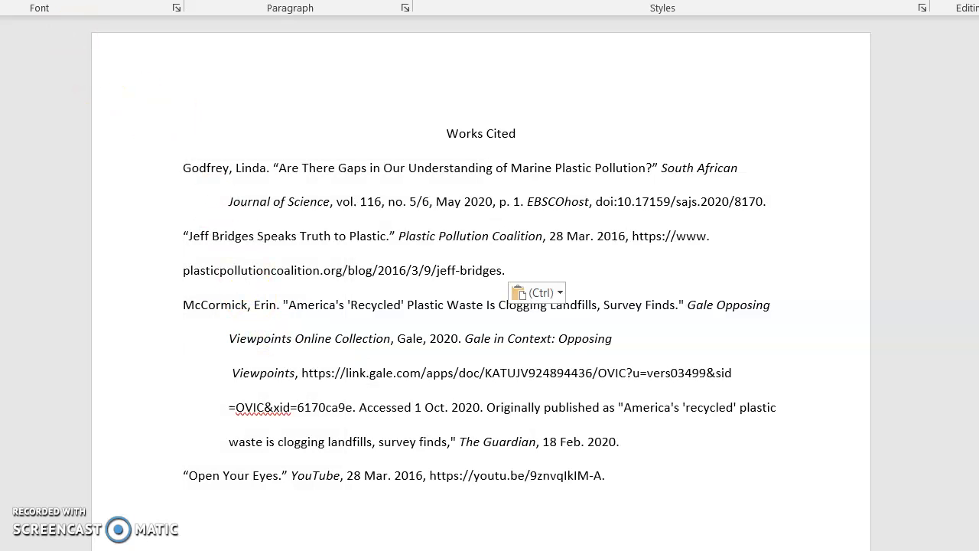
{"action": "key", "text": "ctrl+z"}
Paste the Jeff Bridges entry before the McCormick entry, keeping its source formatting.
{"action": "left_click", "coordinate": [182, 235]}
{"action": "right_click", "coordinate": [181, 236]}
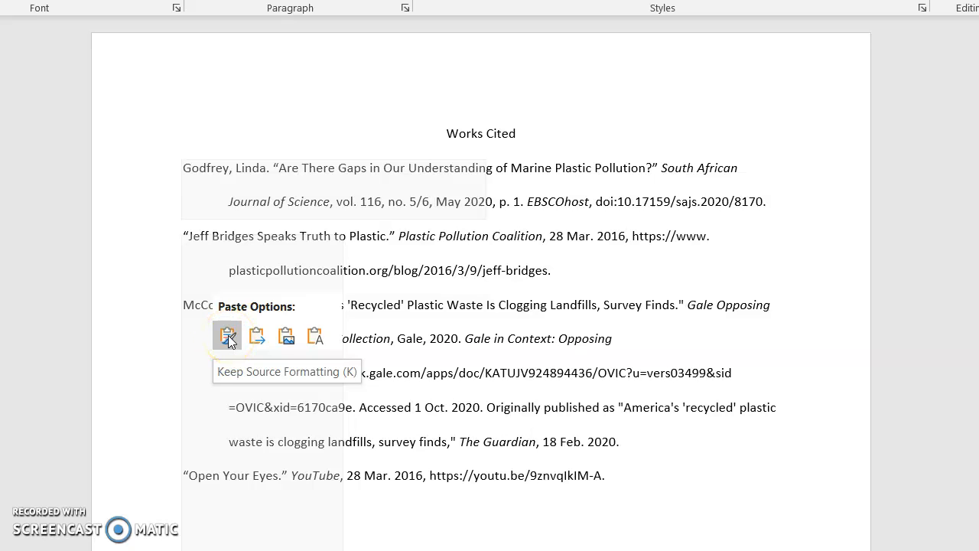
{"action": "left_click", "coordinate": [228, 338]}
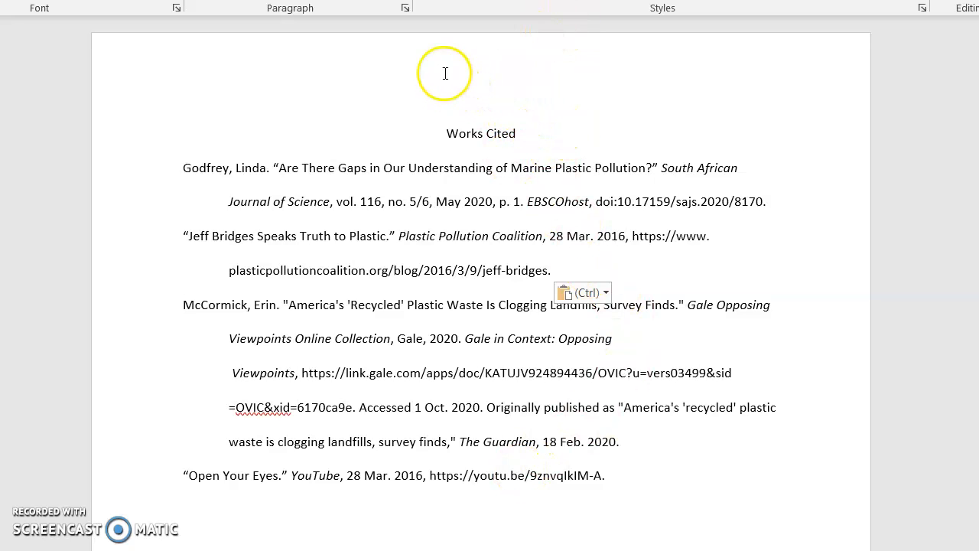
Insert a built-in header containing the page number.
{"action": "key", "text": "alt+w"}
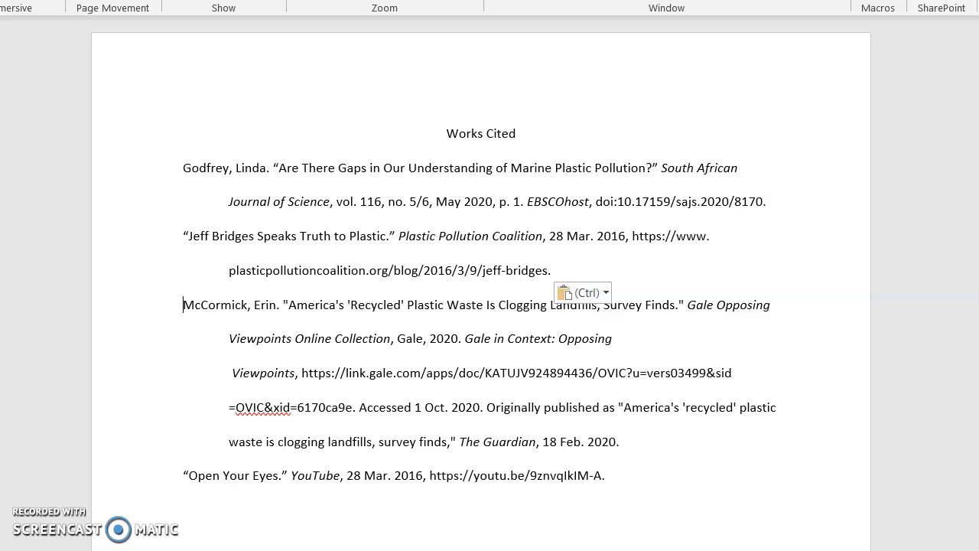
{"action": "key", "text": "alt+n"}
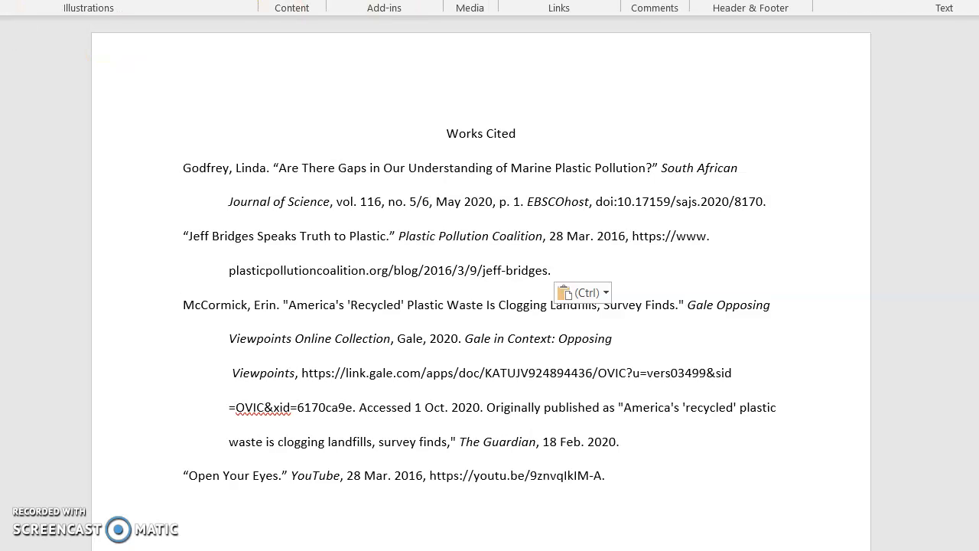
{"action": "key", "text": "h"}
{"action": "scroll", "coordinate": [845, 230], "scroll_direction": "down", "scroll_amount": 9}
{"action": "scroll", "coordinate": [845, 230], "scroll_direction": "down", "scroll_amount": 5}
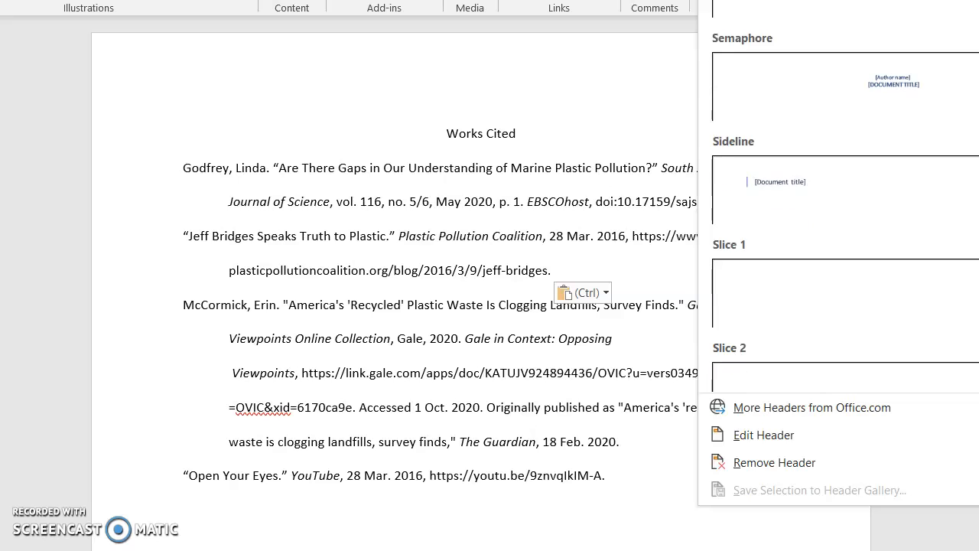
{"action": "left_click", "coordinate": [841, 290]}
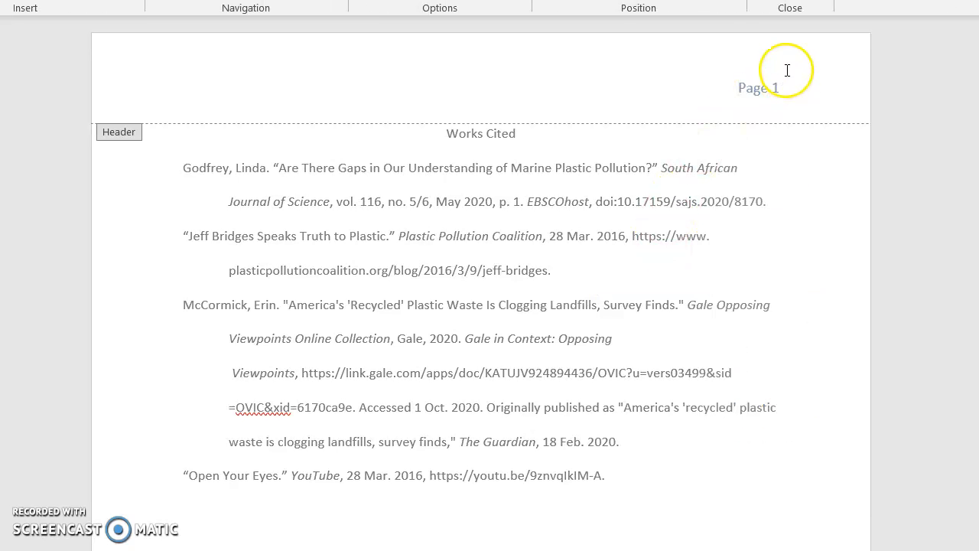
Replace Page in the header with the author's last name and change the page number to 4.
{"action": "left_click", "coordinate": [749, 88]}
{"action": "double_click", "coordinate": [749, 88]}
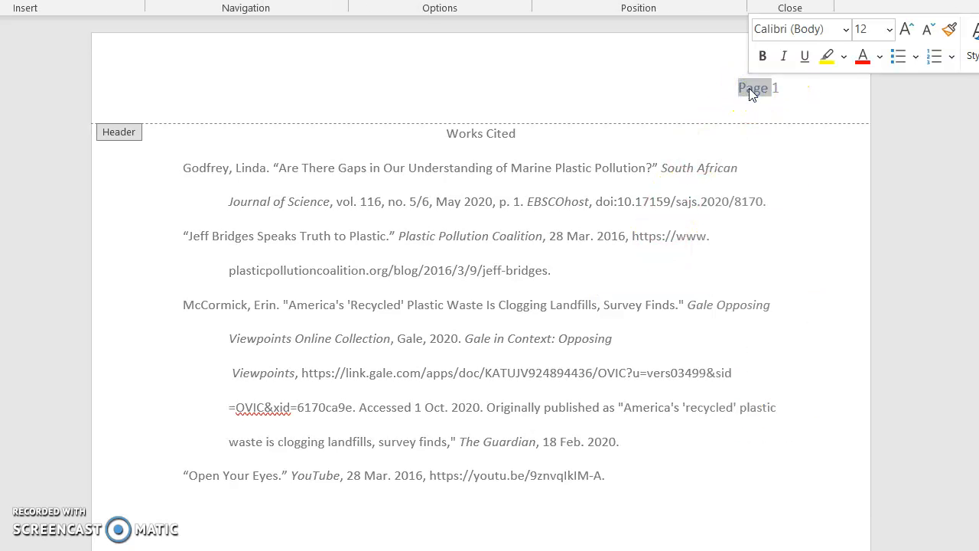
{"action": "type", "text": "Swango"}
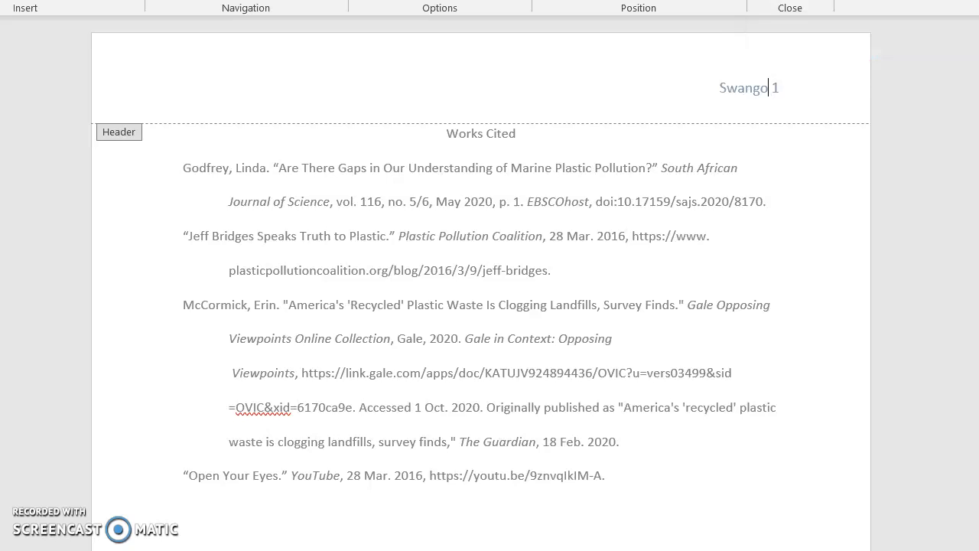
{"action": "left_click", "coordinate": [778, 86]}
{"action": "type", "text": "4"}
{"action": "left_click", "coordinate": [666, 284]}
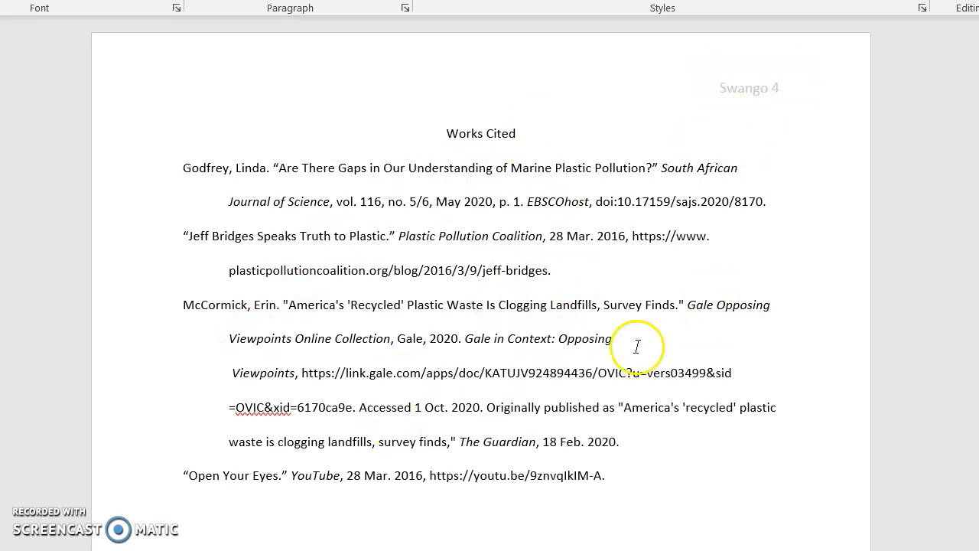
{"action": "left_click", "coordinate": [687, 297]}
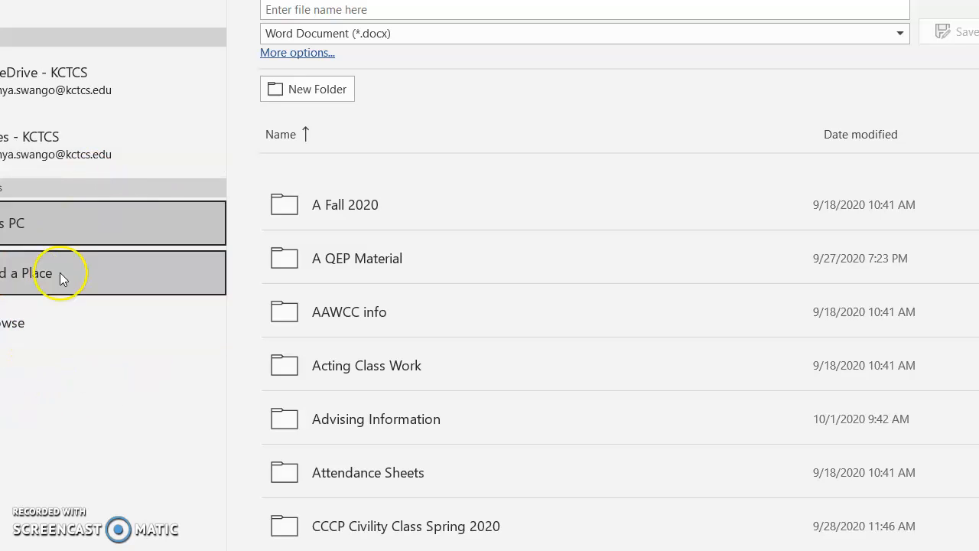
Save the document as a PDF on the Desktop.
{"action": "left_click", "coordinate": [23, 325]}
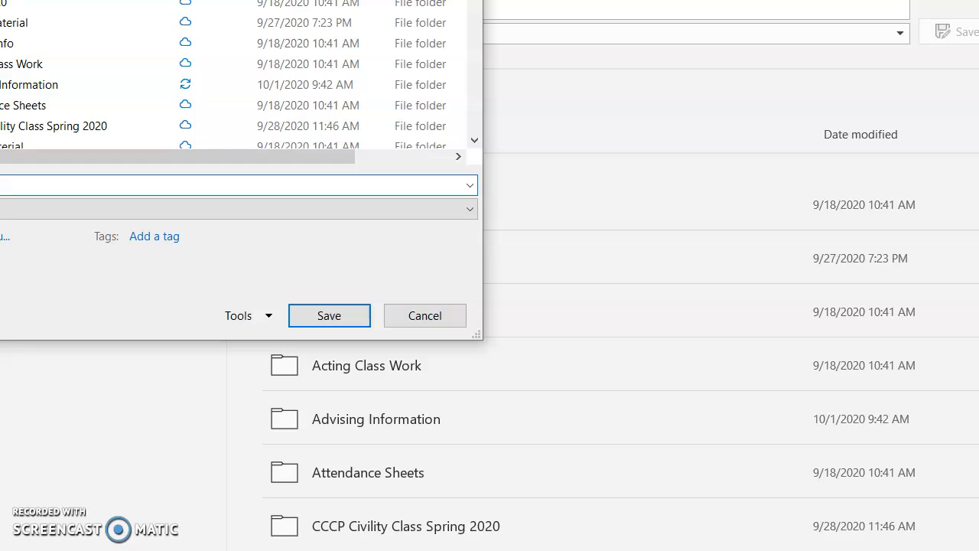
{"action": "left_click", "coordinate": [0, 84]}
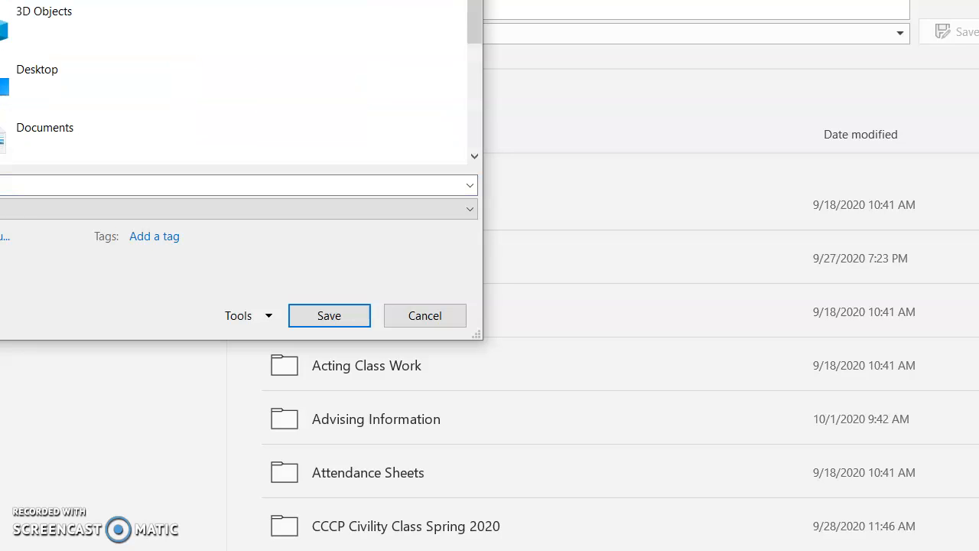
{"action": "double_click", "coordinate": [47, 72]}
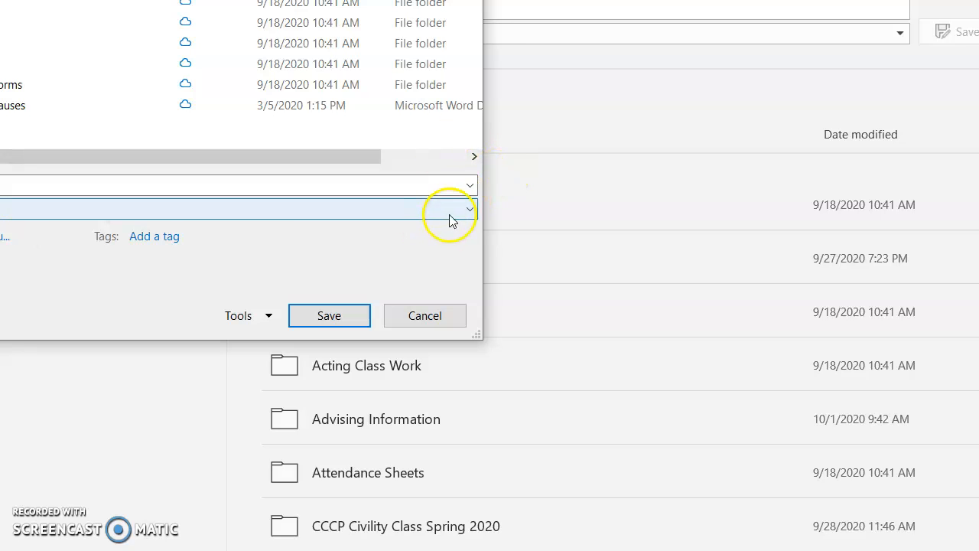
{"action": "left_click", "coordinate": [472, 210]}
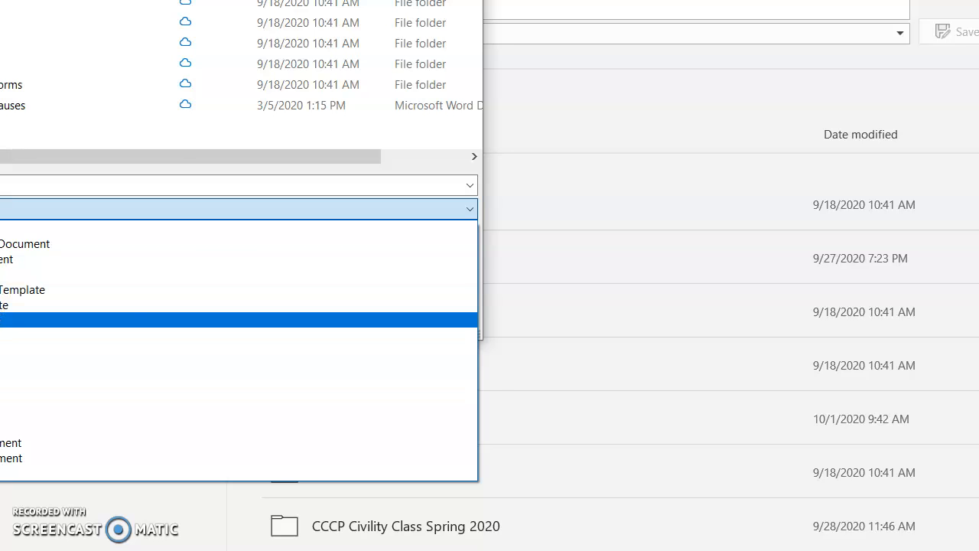
{"action": "left_click", "coordinate": [230, 319]}
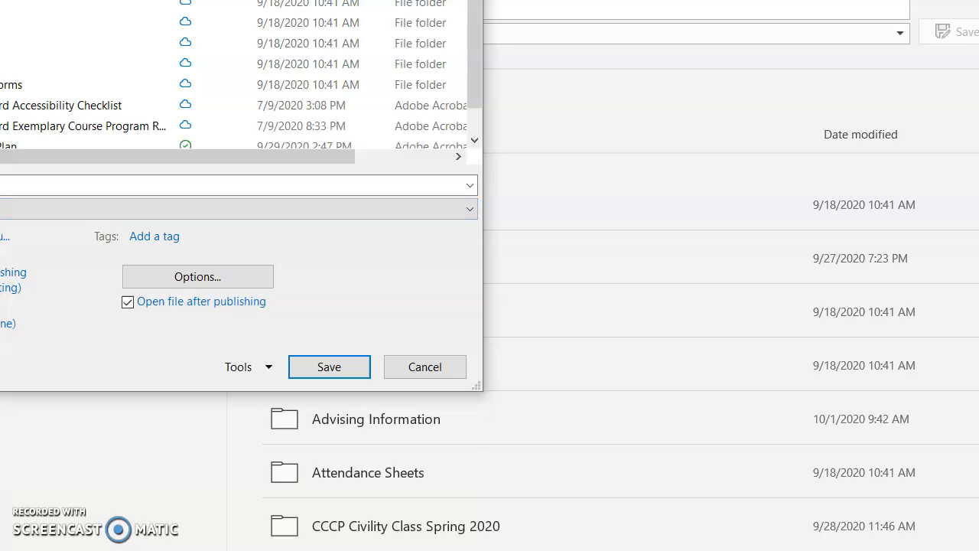
{"action": "left_click", "coordinate": [311, 369]}
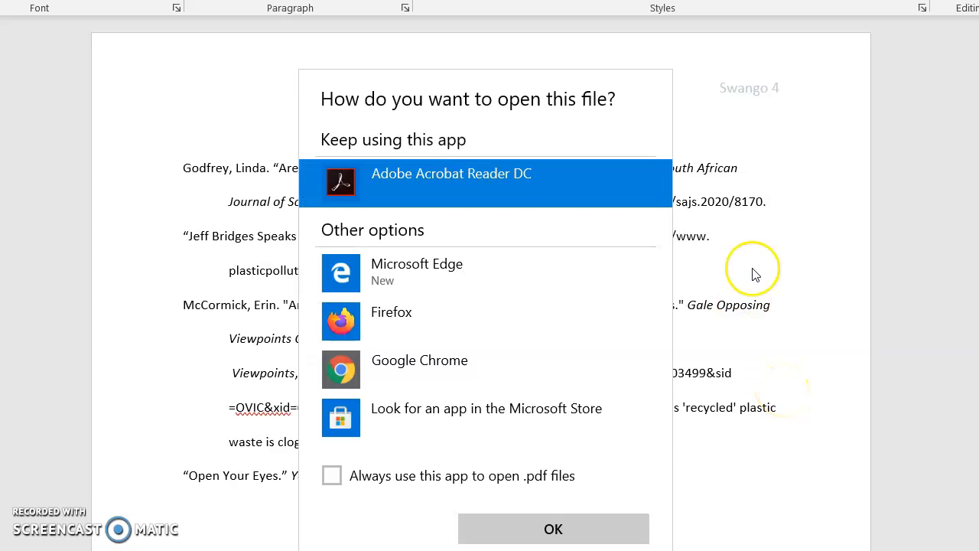
Open the PDF in Adobe Acrobat Reader DC and dismiss its welcome popups.
{"action": "left_click", "coordinate": [551, 529]}
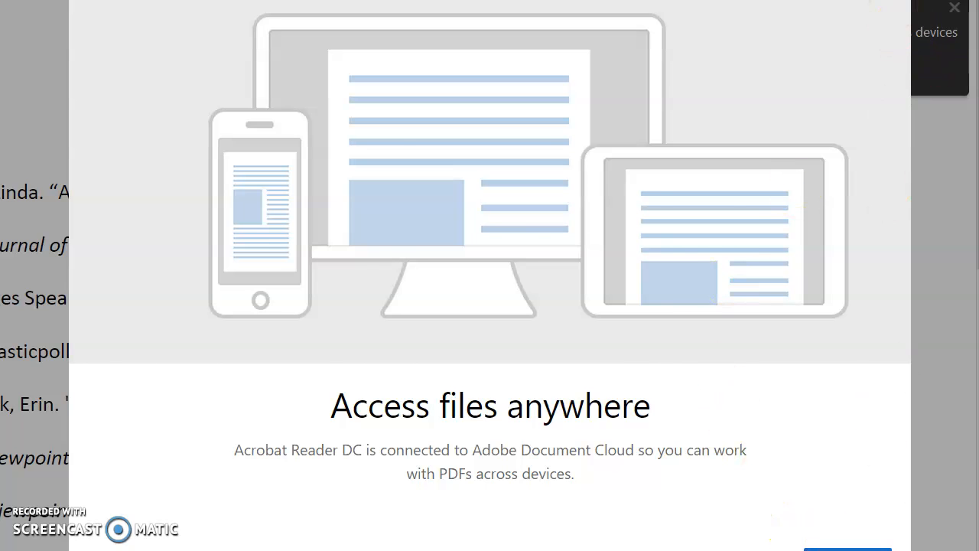
{"action": "left_click", "coordinate": [848, 549]}
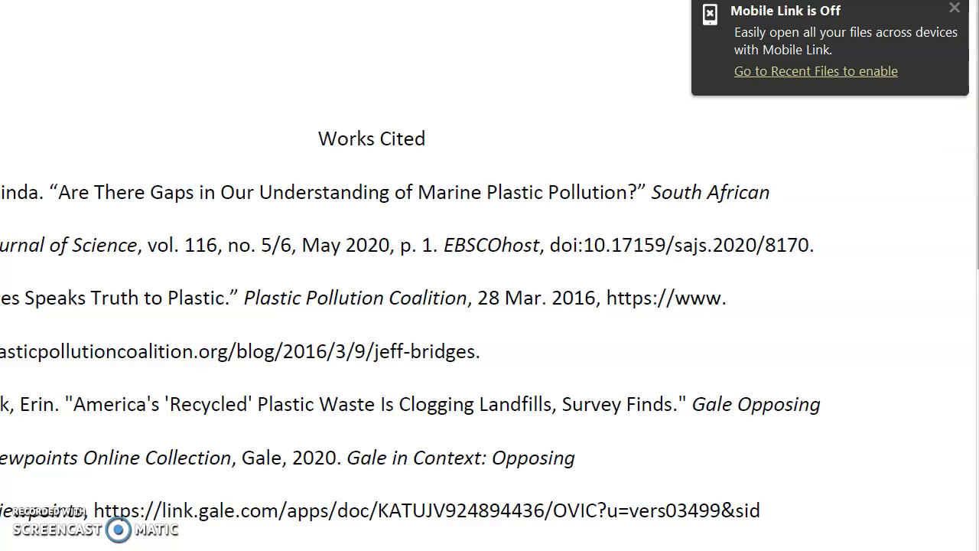
{"action": "left_click", "coordinate": [951, 11]}
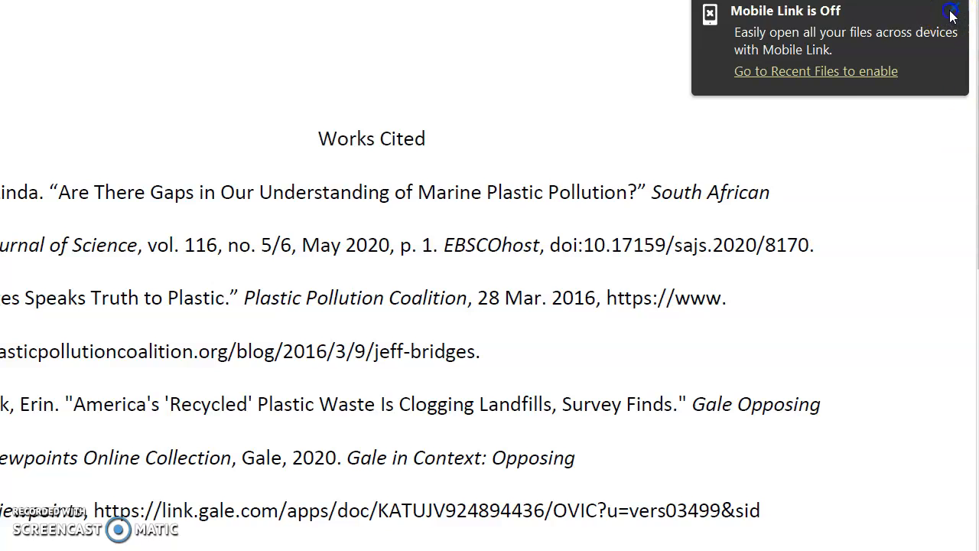
{"action": "scroll", "coordinate": [962, 184], "scroll_direction": "down", "scroll_amount": 3}
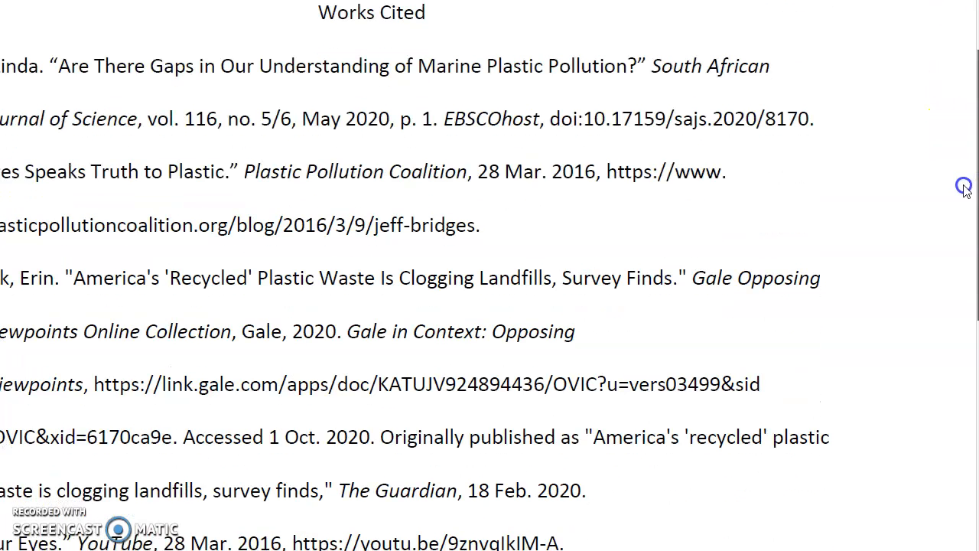